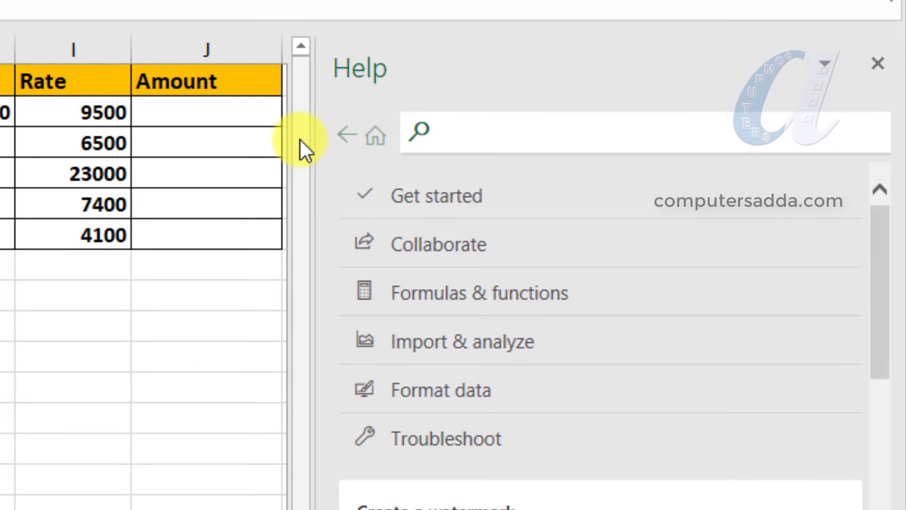
- Read the Help article "Copy visible cells only" under the Format data topic, then return to the topic list
left_click(426, 391)
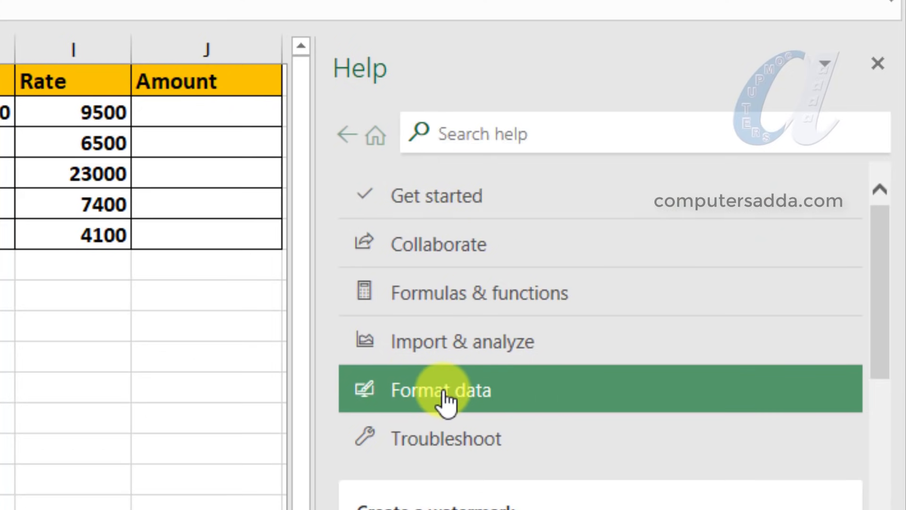
left_click(446, 401)
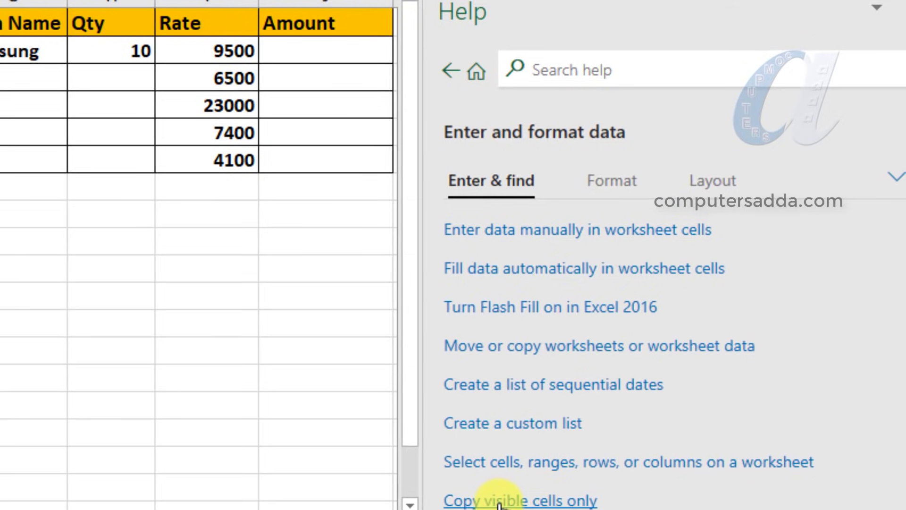
left_click(499, 501)
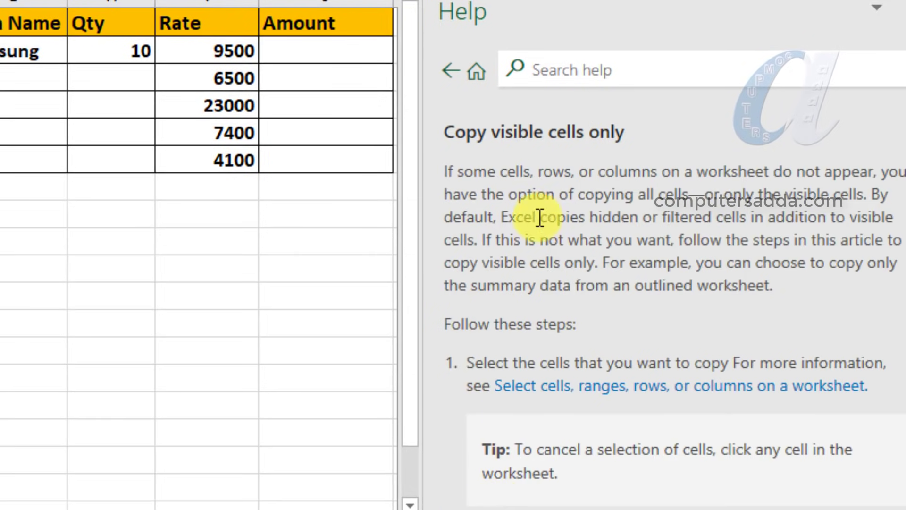
scroll(539, 187, "down", 10)
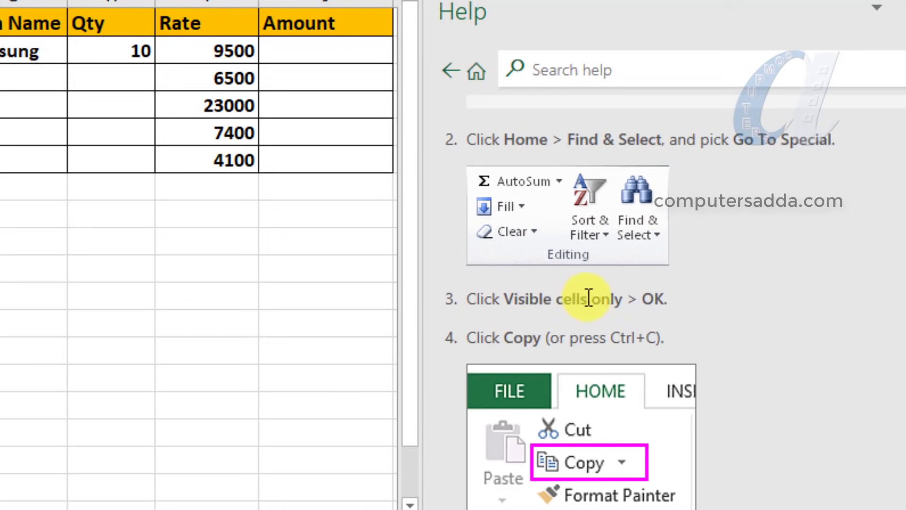
scroll(557, 340, "up", 10)
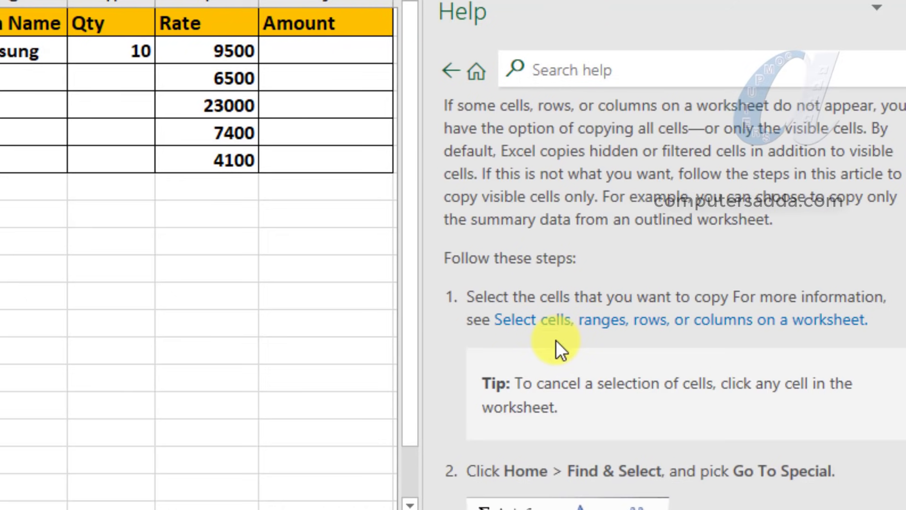
left_click(451, 75)
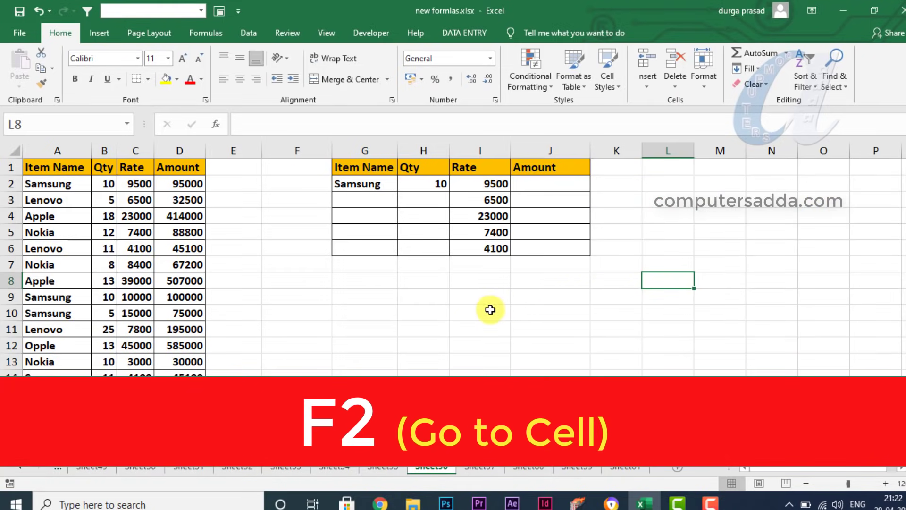
left_click(464, 298)
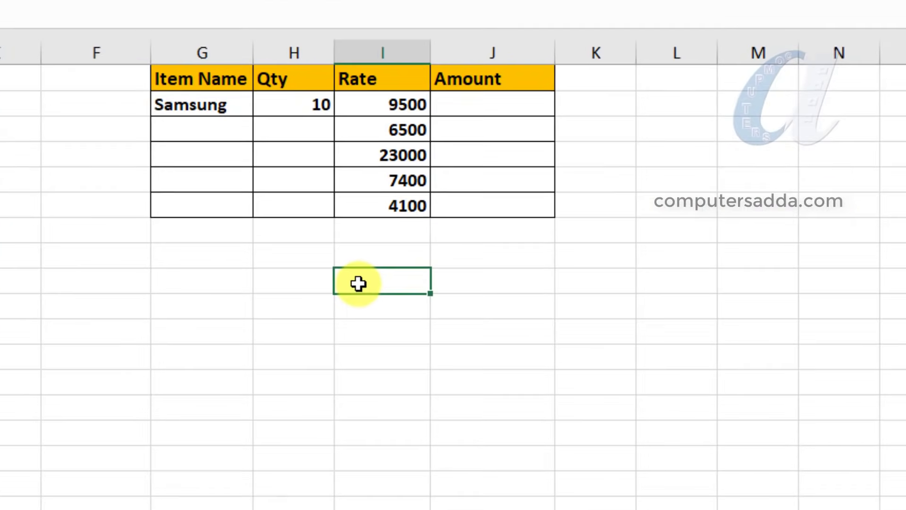
key("F2")
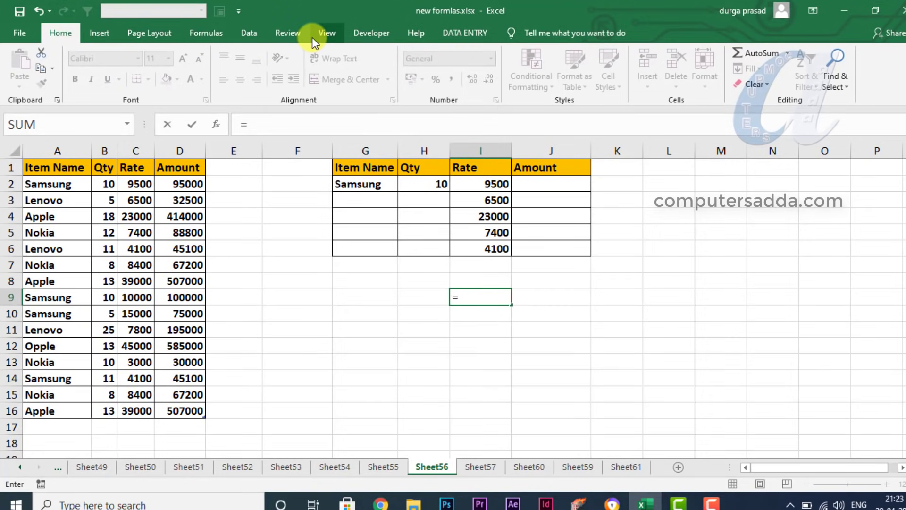
key("Escape")
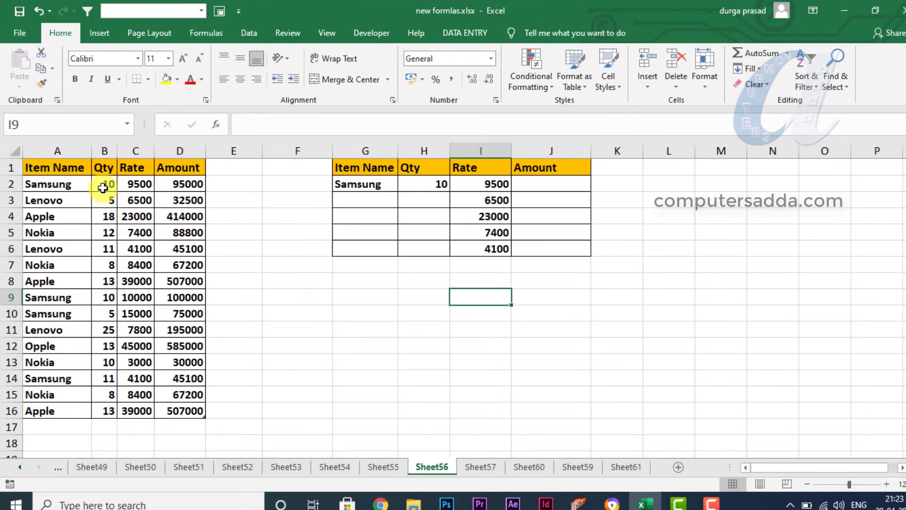
- Define the workbook name Ratevalue for the Rate column's values in C2:C16
left_click_drag(105, 184, 105, 410)
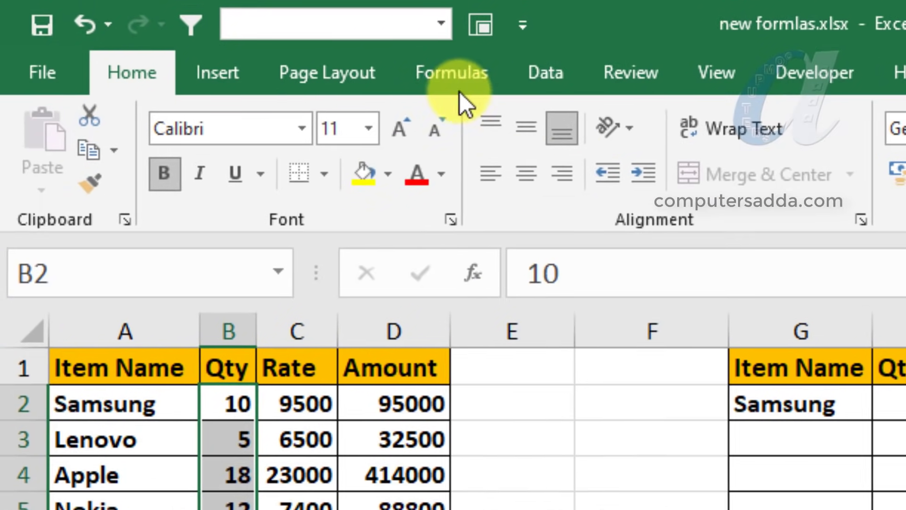
left_click(226, 36)
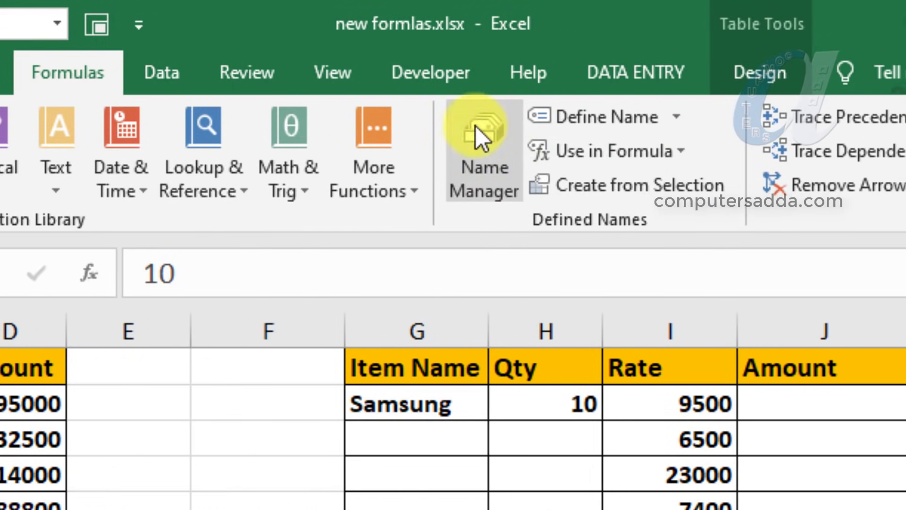
left_click(313, 413)
left_click_drag(42, 174, 187, 402)
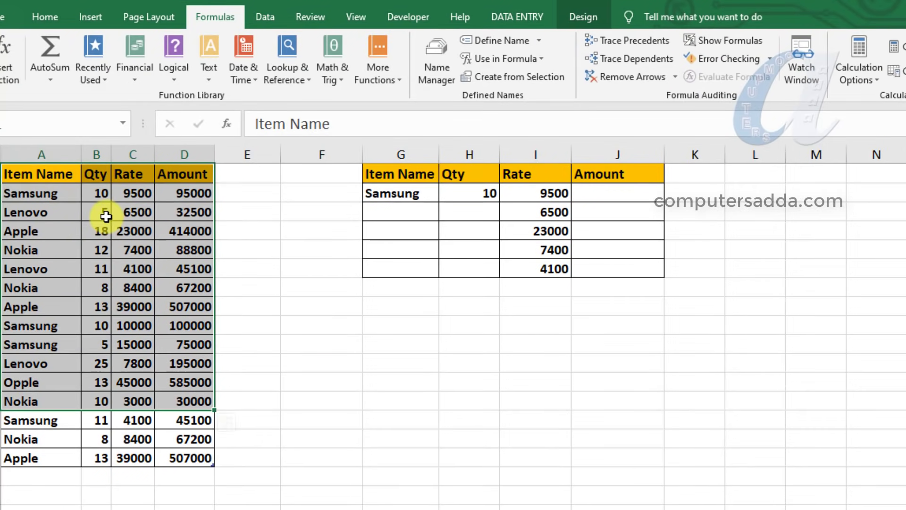
left_click_drag(94, 196, 94, 461)
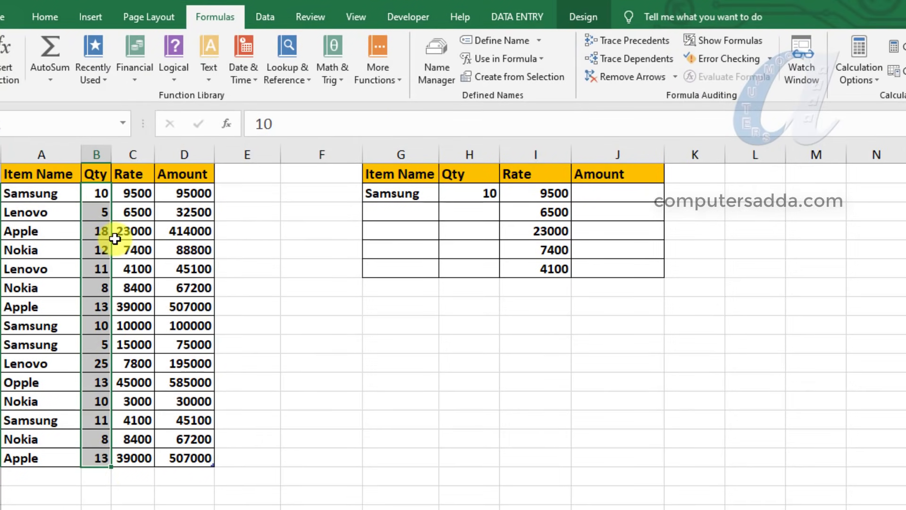
left_click_drag(136, 194, 138, 454)
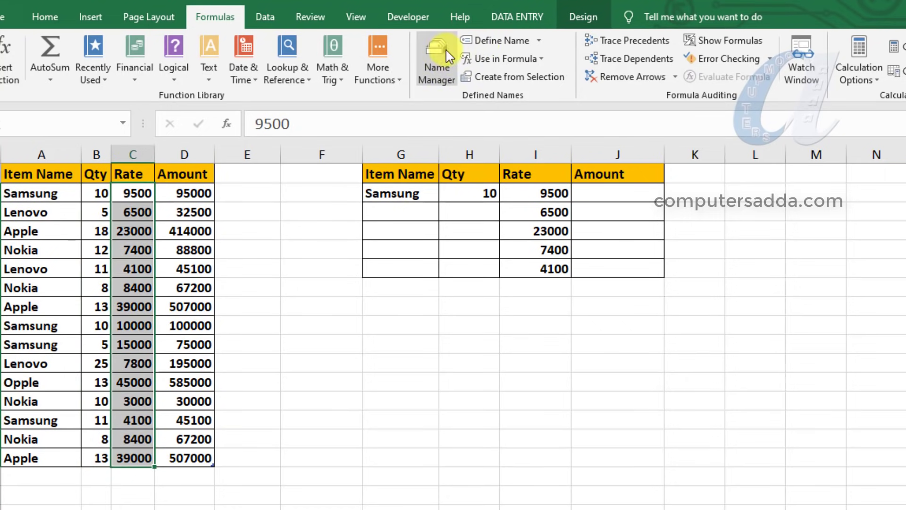
left_click(497, 41)
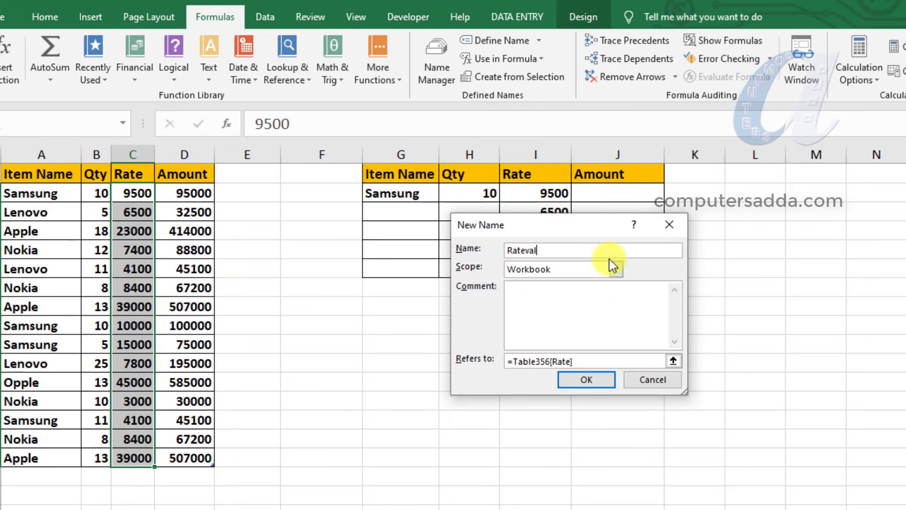
type("value")
left_click(596, 376)
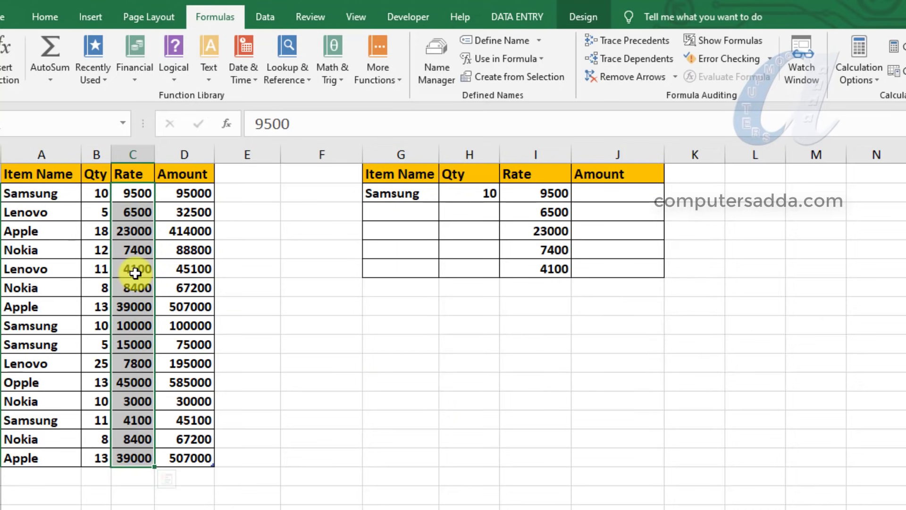
- Enter a SUM formula in L2 that uses the defined name Ratevalue from the Paste Name list, and compare it with the Rate column
left_click_drag(98, 194, 137, 460)
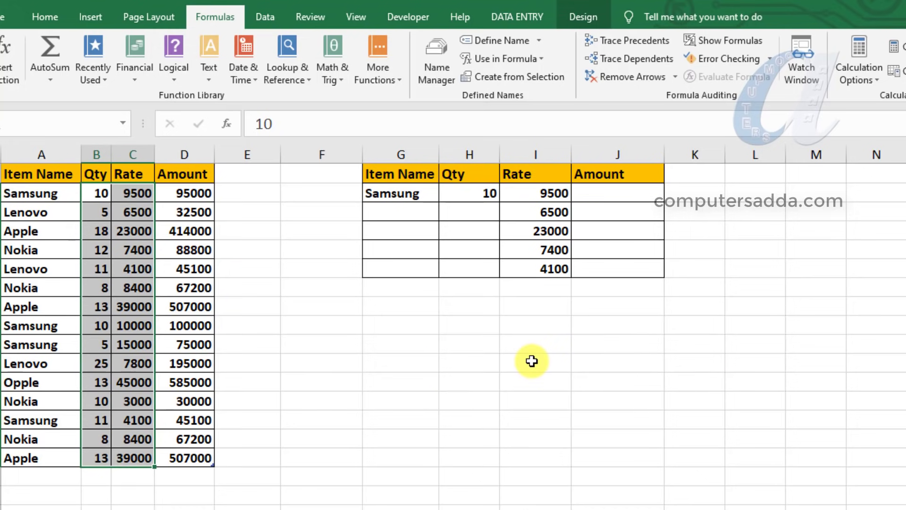
left_click(557, 345)
left_click(767, 191)
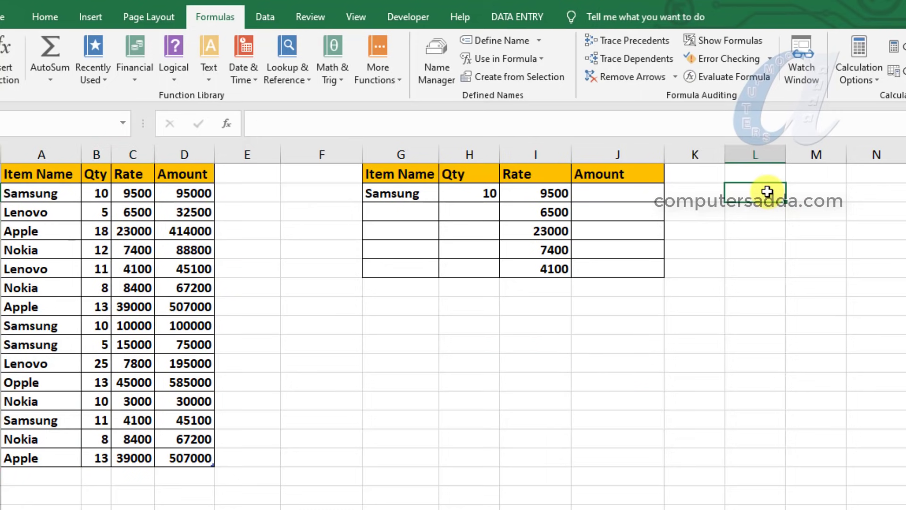
type("=")
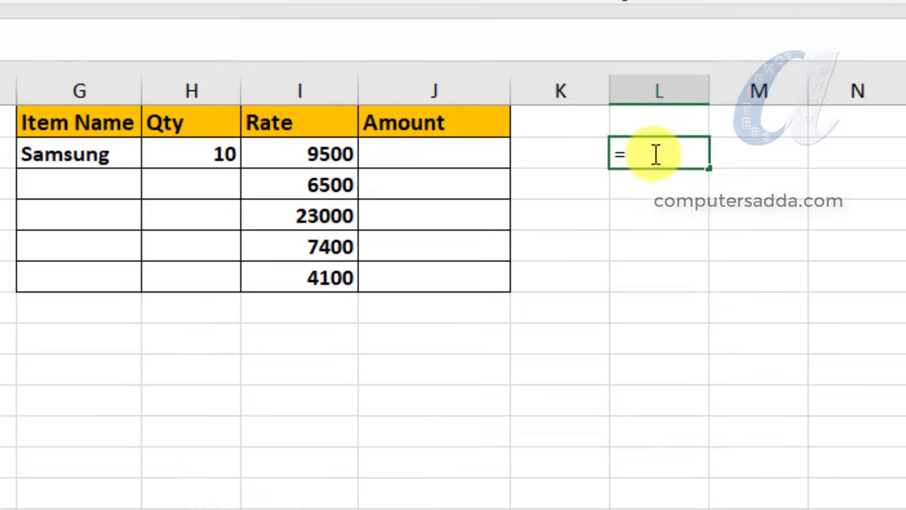
type("sum(")
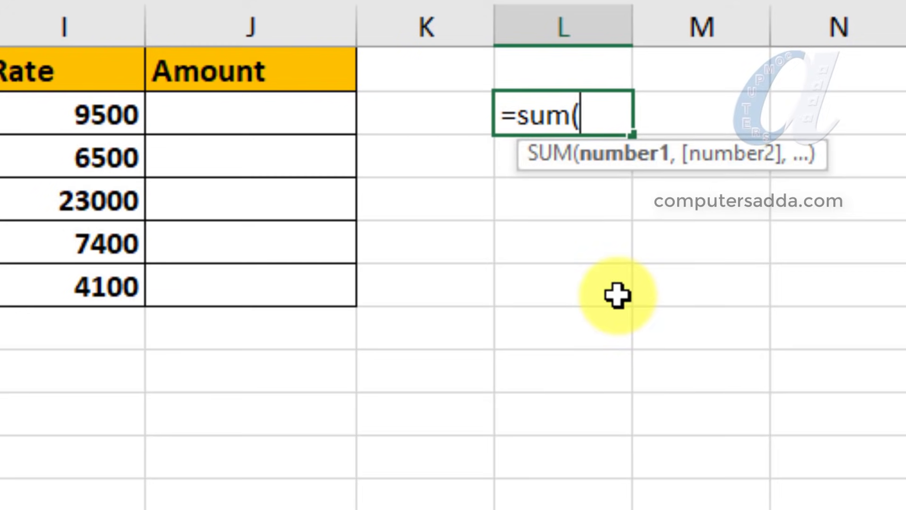
key("F3")
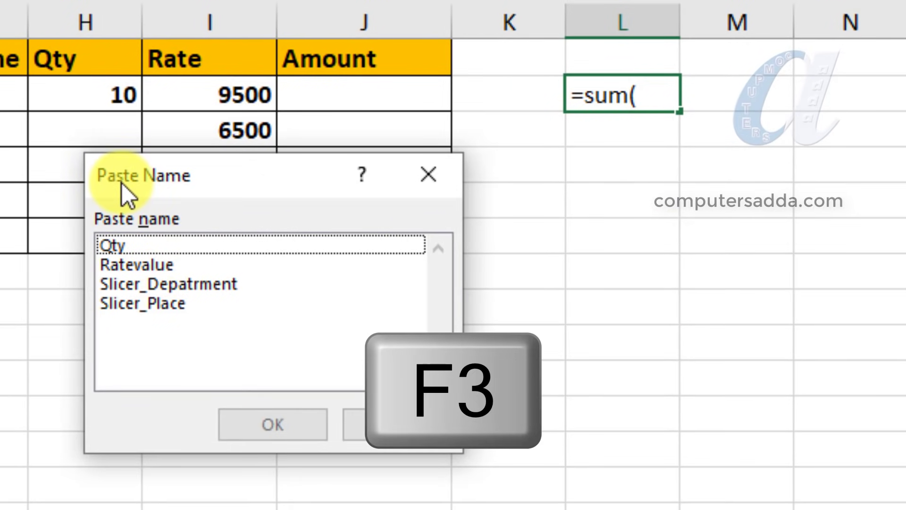
left_click(138, 264)
left_click(283, 424)
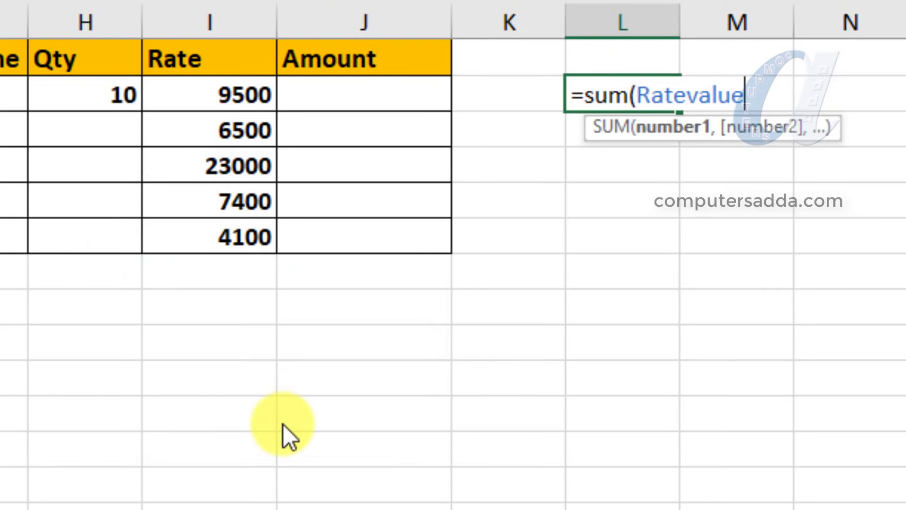
type(")")
key("Return")
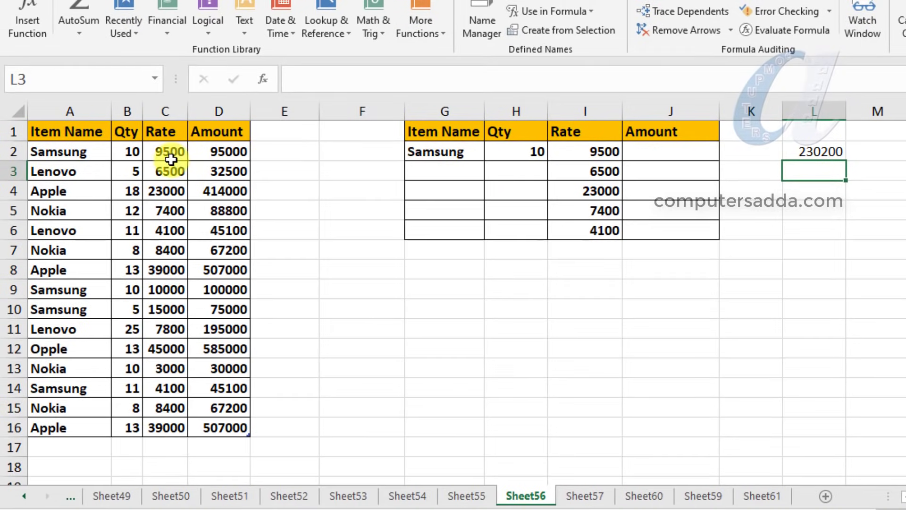
left_click_drag(165, 158, 168, 420)
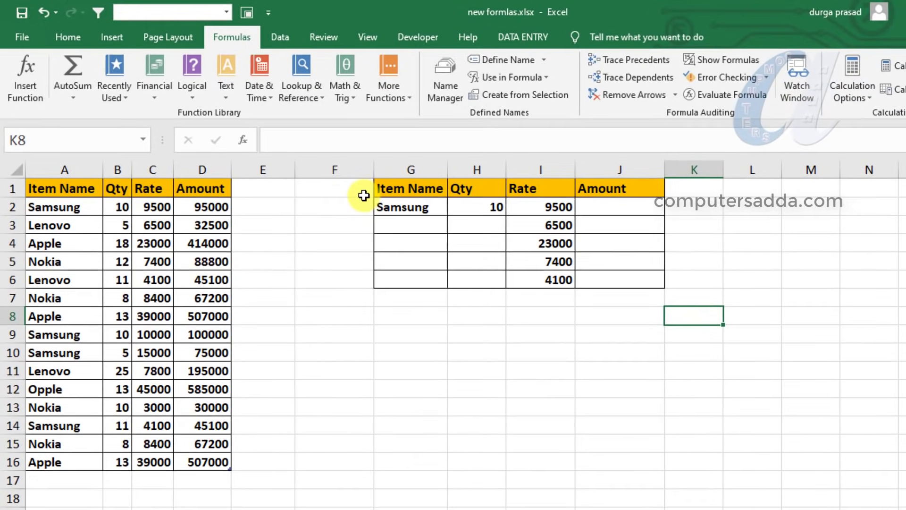
- Fill the Apple row A4:D4 with yellow
left_click(40, 213)
key("shift+space")
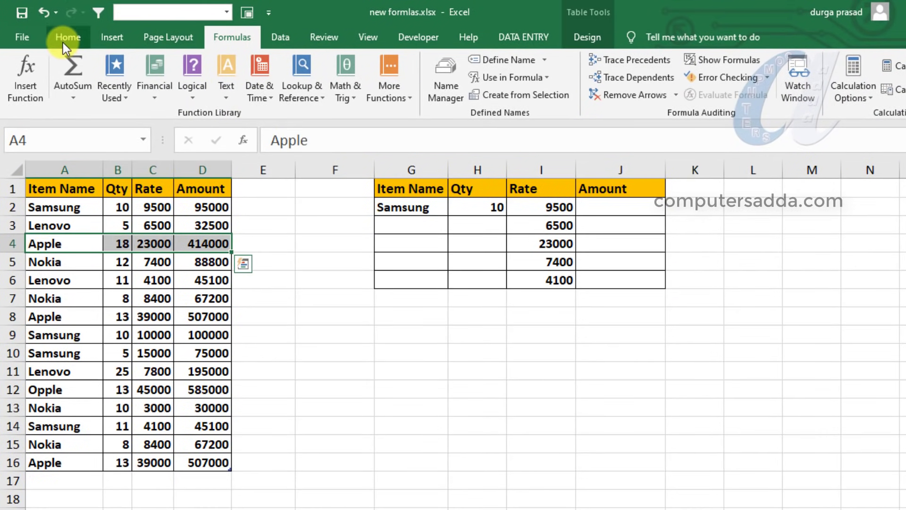
left_click(66, 40)
left_click(185, 90)
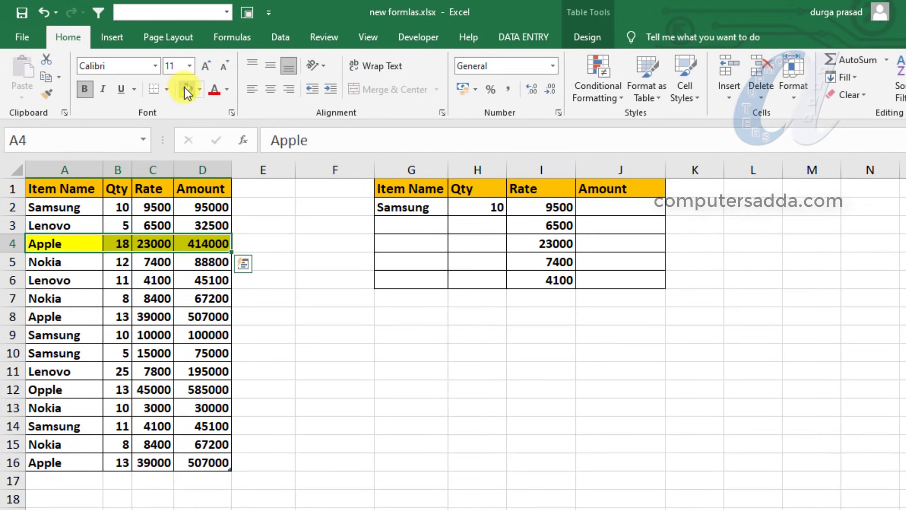
- Repeat the yellow fill on the Samsung row A9:D9 with the repeat-last-action command
left_click(48, 335)
left_click_drag(59, 339, 193, 338)
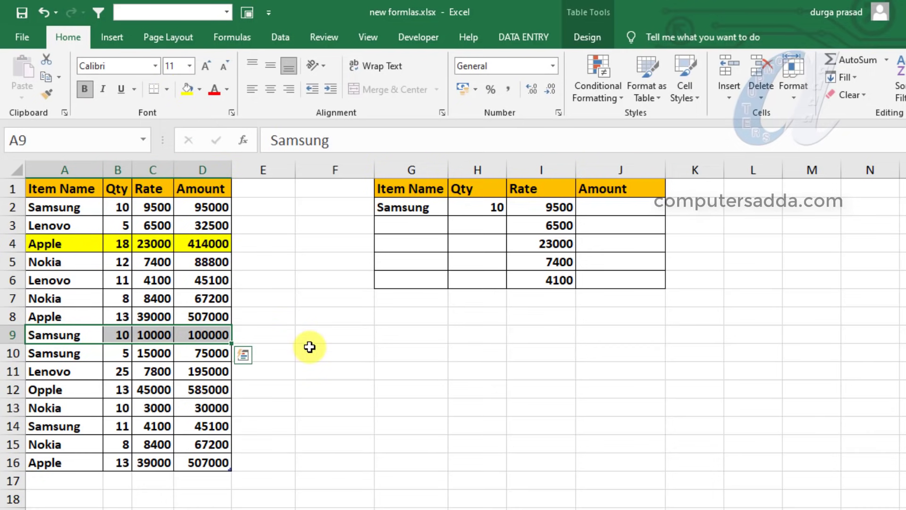
left_click(304, 348)
left_click_drag(59, 340, 228, 332)
key("F4")
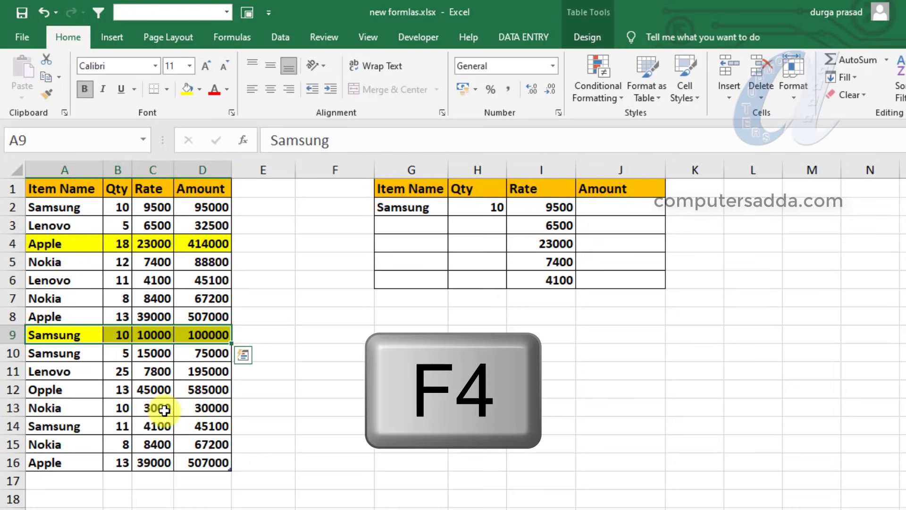
- Repeat the yellow fill on the second table's Rate values I2:I6 and on the Samsung row A14:D14
left_click_drag(533, 209, 536, 281)
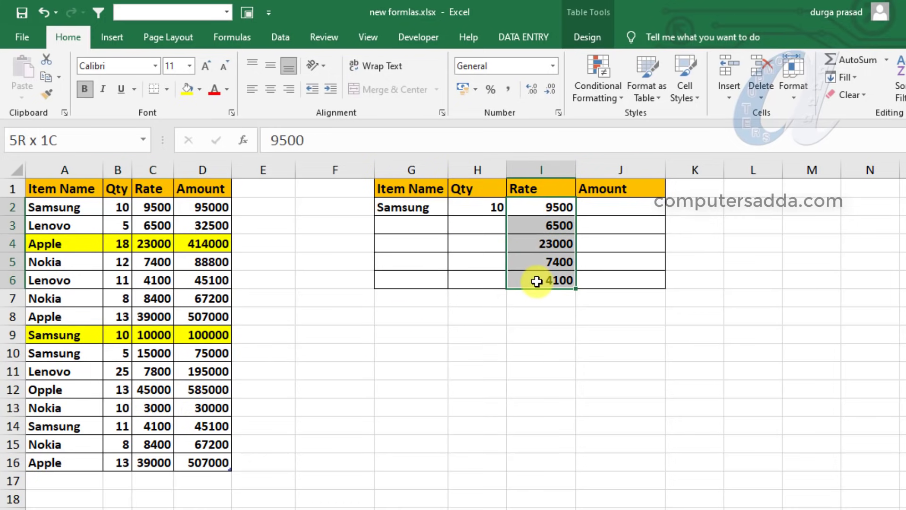
key("F4")
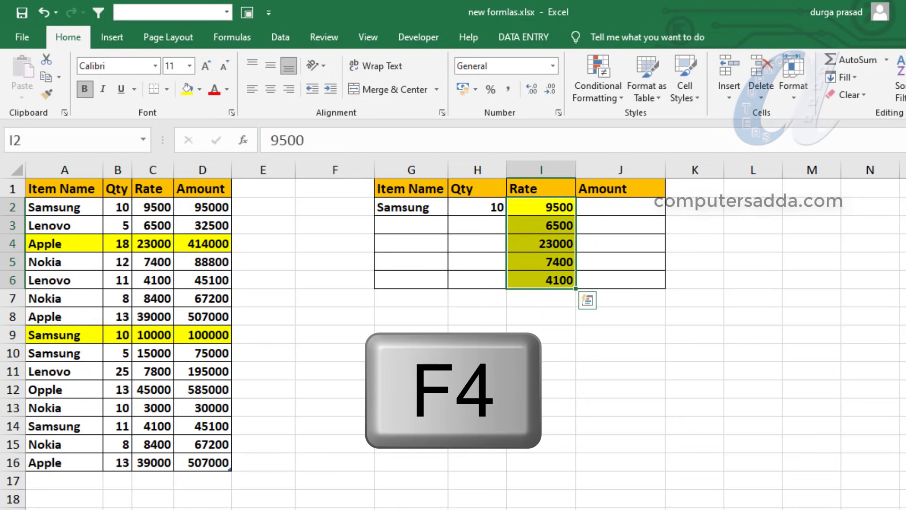
left_click_drag(56, 426, 197, 428)
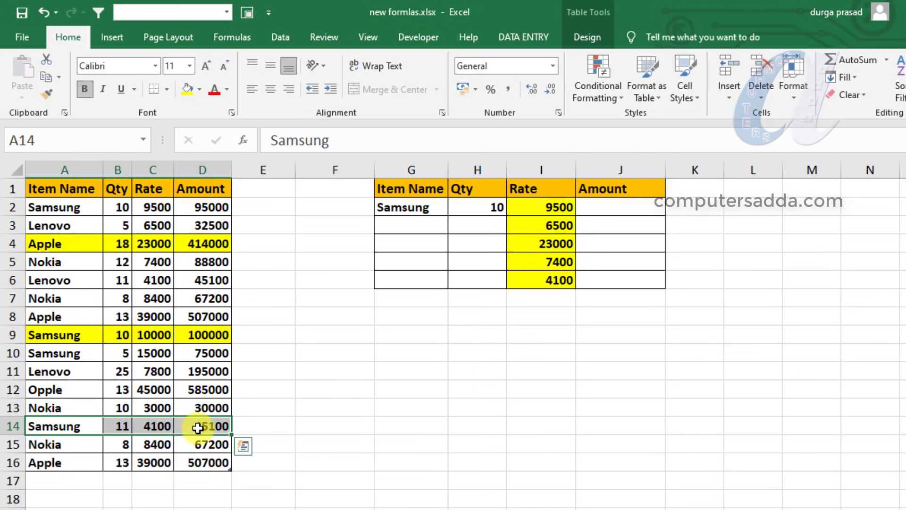
key("F4")
left_click(330, 420)
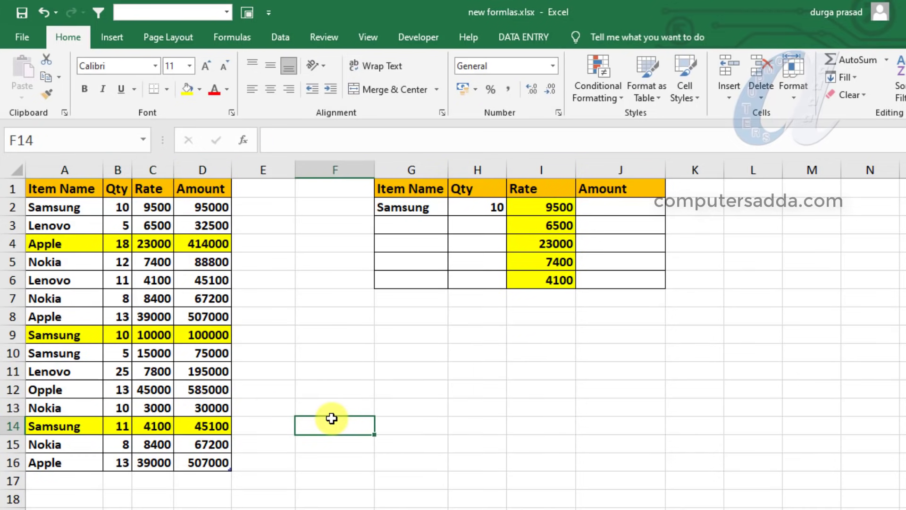
- Delete the whole worksheet row 7 containing the Nokia entry
left_click(11, 298)
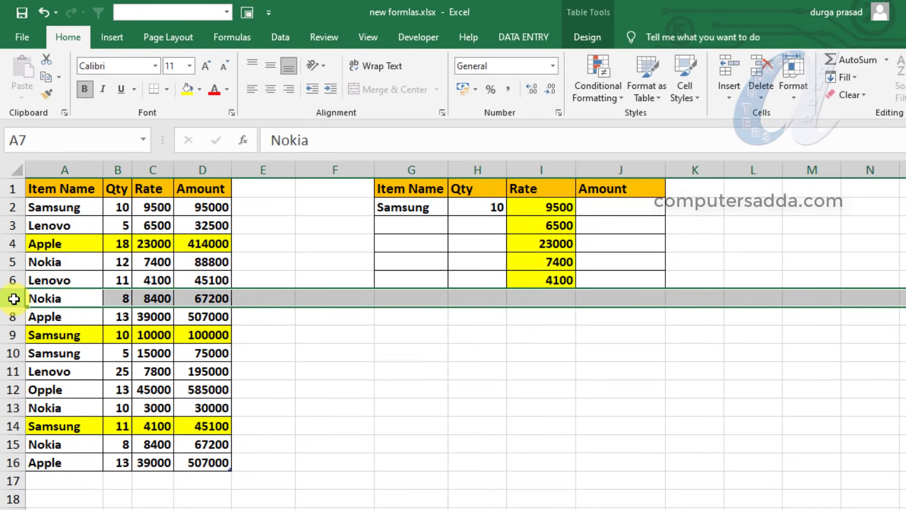
right_click(13, 299)
left_click(24, 423)
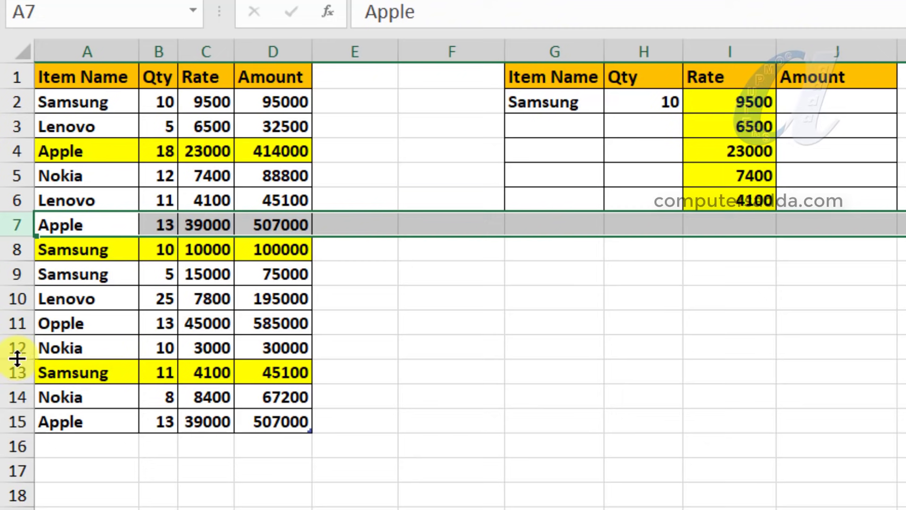
- Repeat the row deletion on worksheet row 12 containing the Nokia entry
left_click(19, 348)
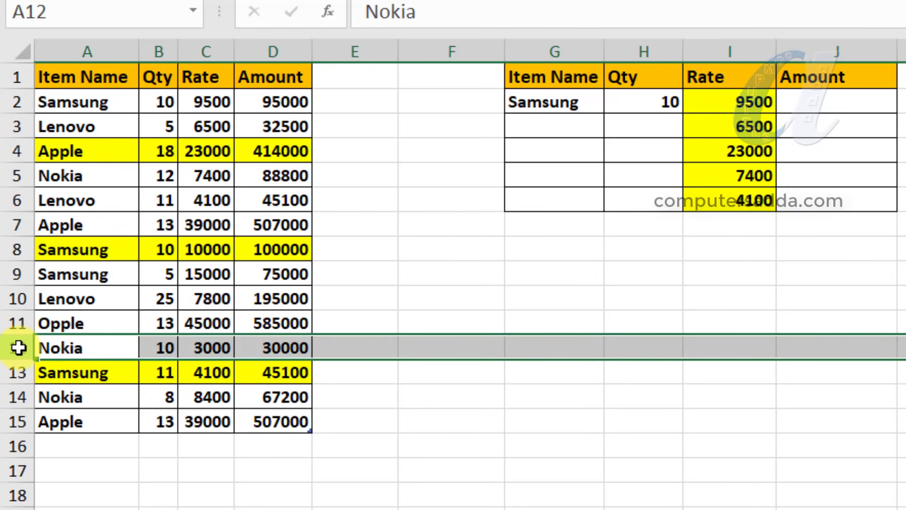
key("ctrl+minus")
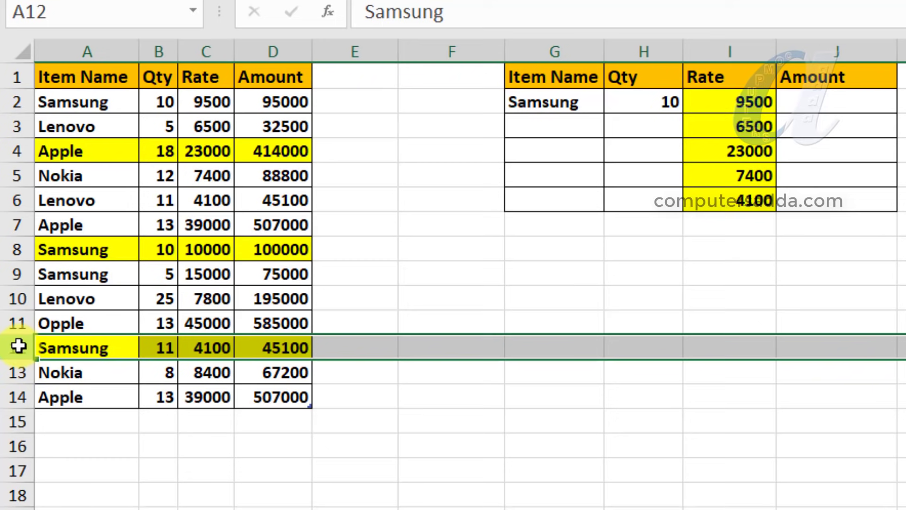
key("ctrl+minus")
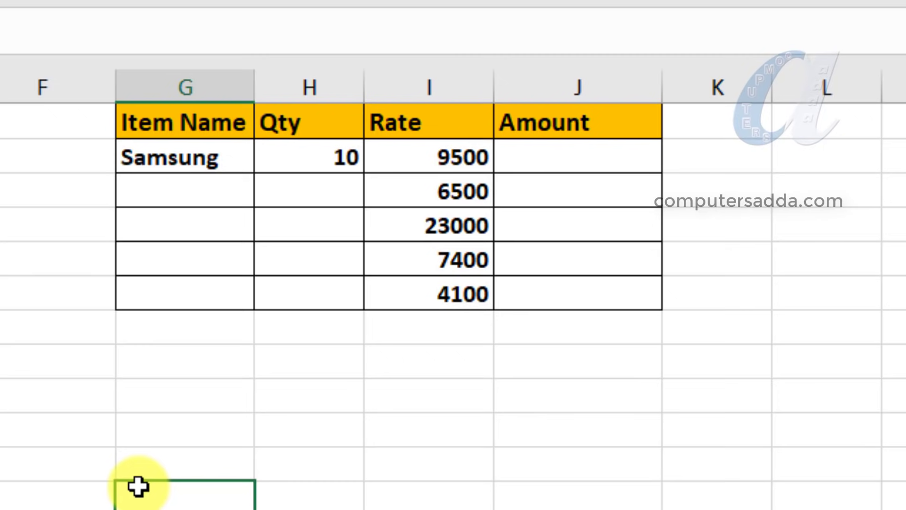
- Calculate the Samsung amount in J2 of the second table with the formula =H2*I2
left_click_drag(182, 162, 580, 293)
left_click(186, 162)
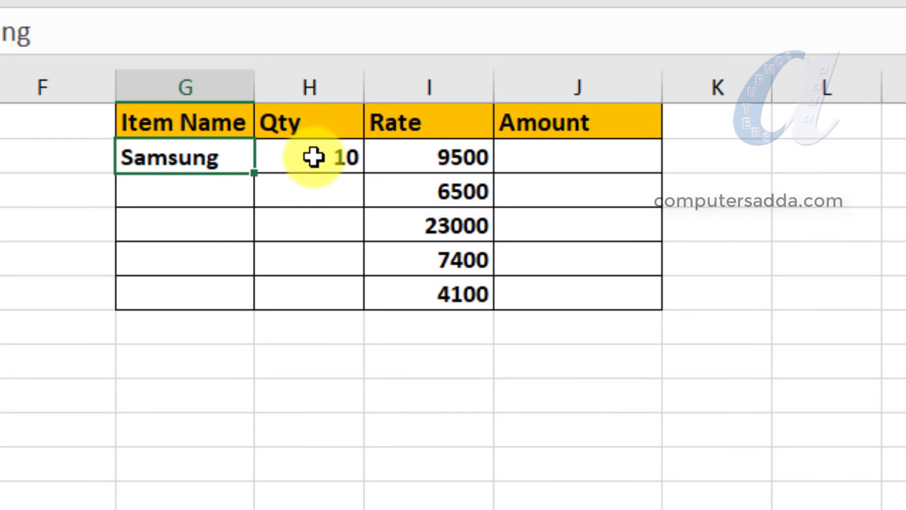
left_click(321, 156)
left_click_drag(447, 155, 461, 307)
left_click(590, 143)
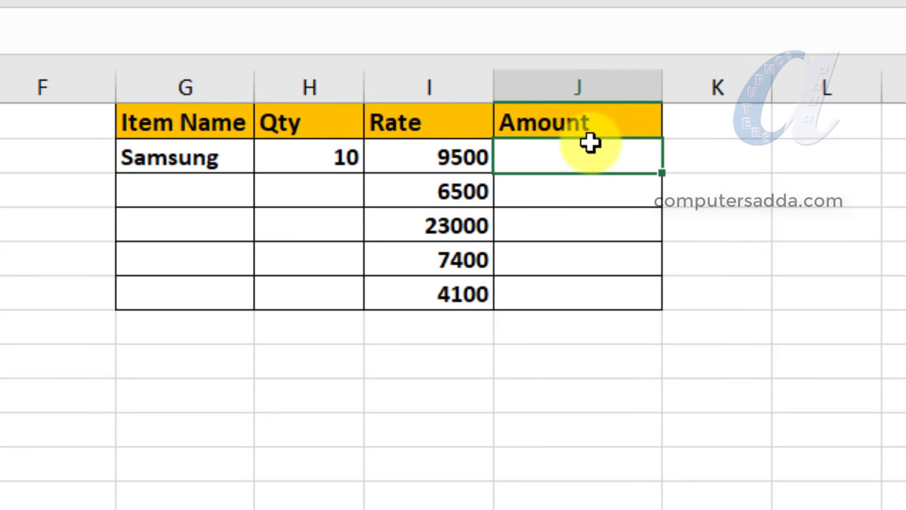
type("=")
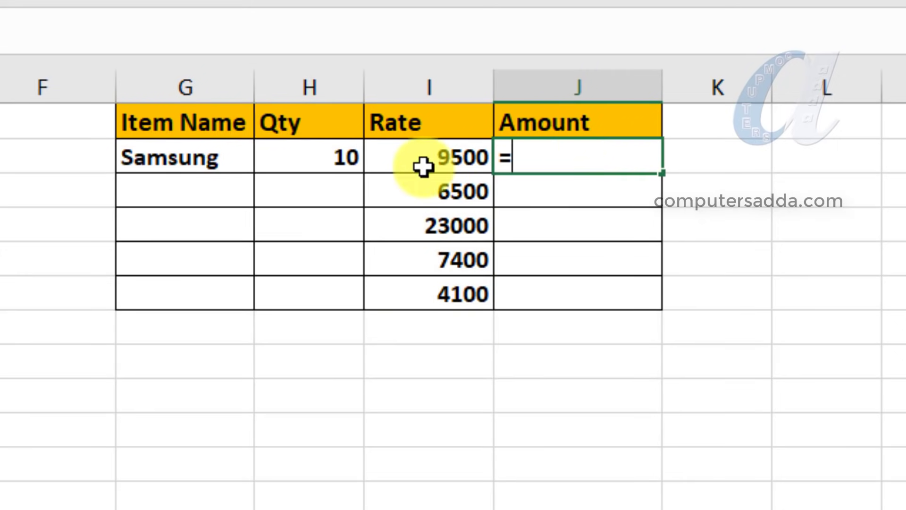
left_click(294, 166)
type("*")
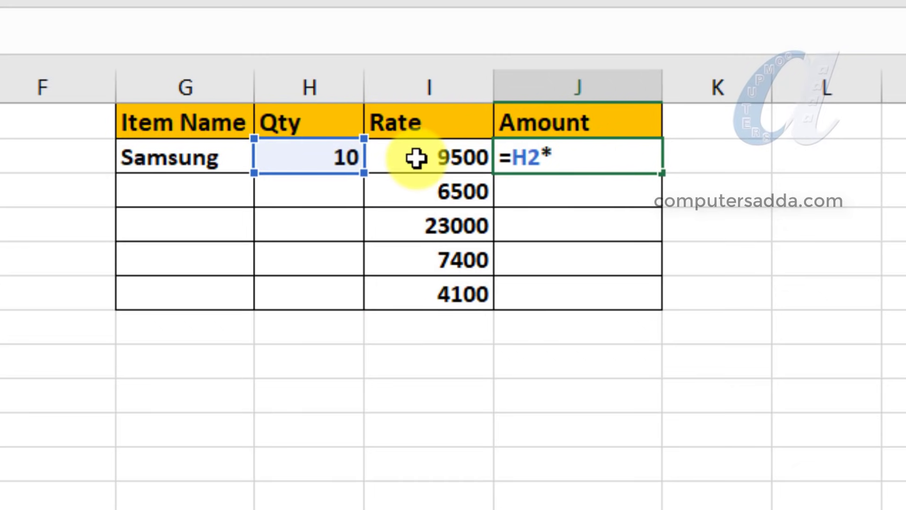
left_click(415, 155)
key("Return")
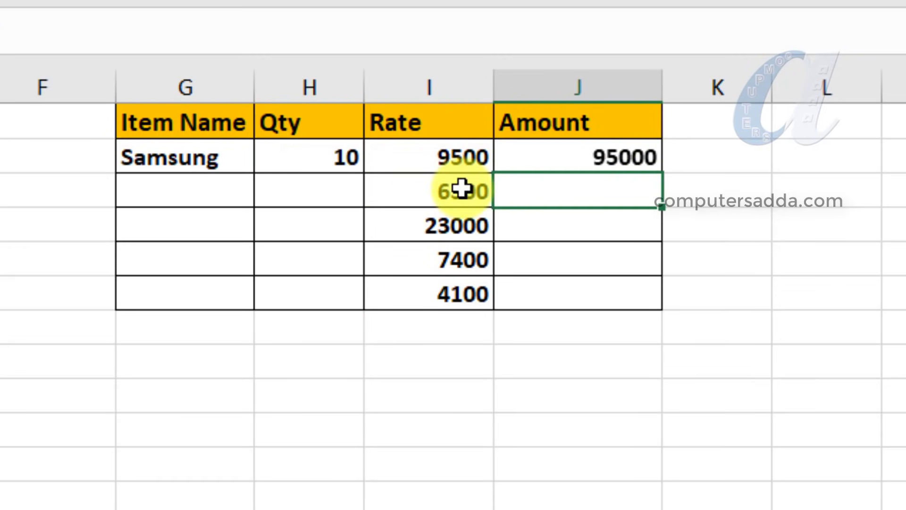
- Fill the relative-reference formula from J2 down to J6 in the Amount column
left_click(603, 159)
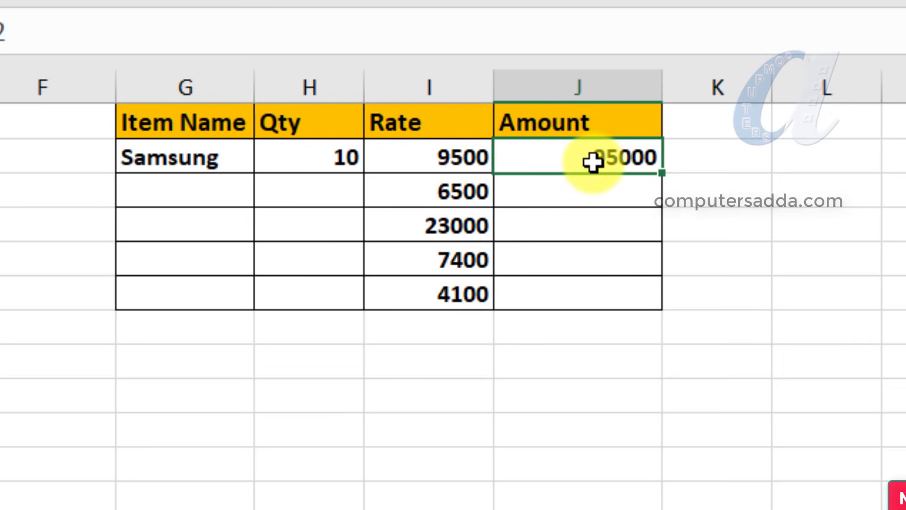
left_click_drag(425, 198, 435, 286)
left_click_drag(572, 179, 579, 309)
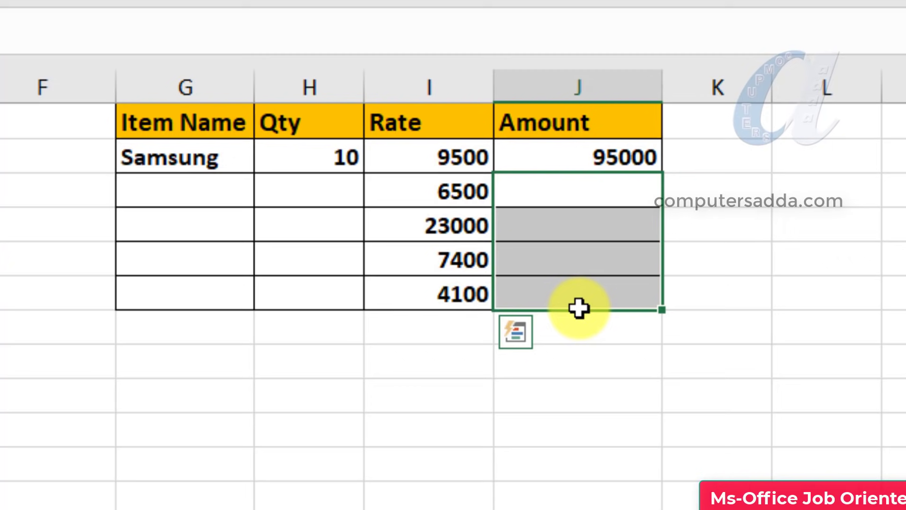
left_click(613, 158)
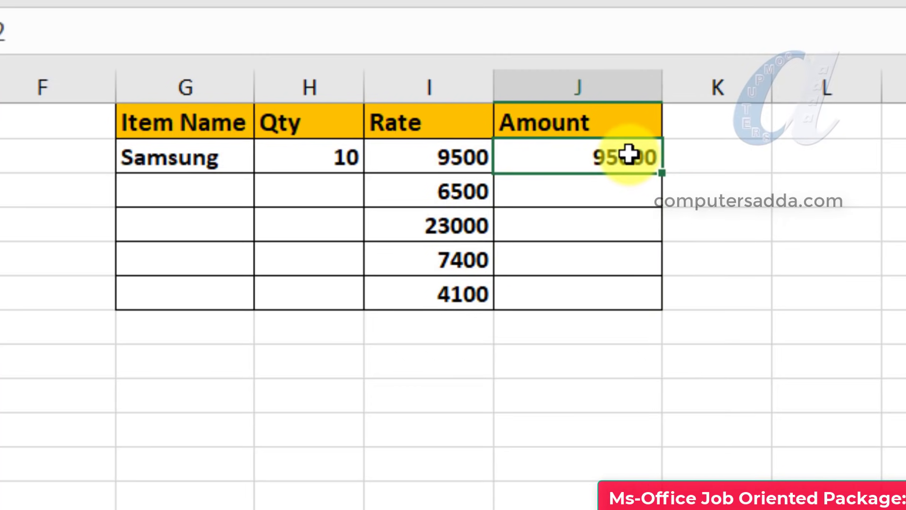
left_click_drag(663, 174, 651, 307)
- Examine the filled Amount cells J3:J6 against the single quantity in H2, the Qty cells H3:H6 and the Rate values
left_click_drag(427, 188, 432, 308)
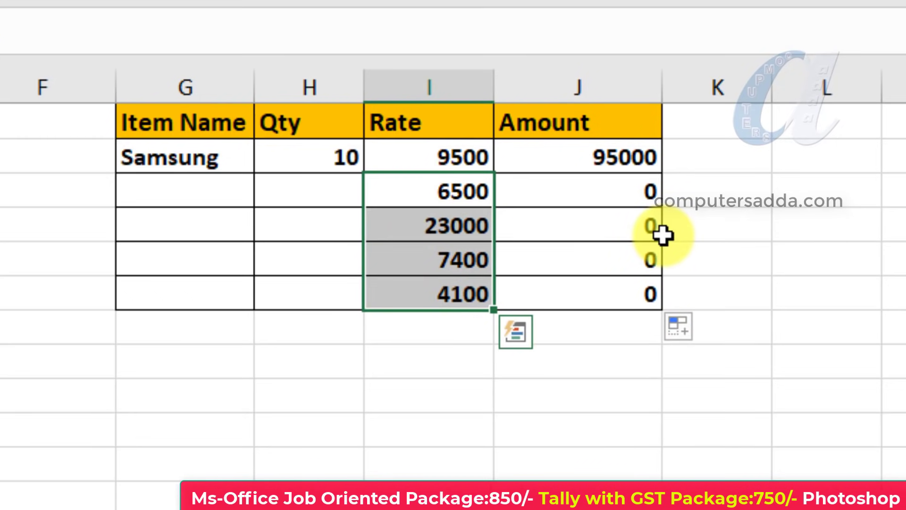
left_click(594, 155)
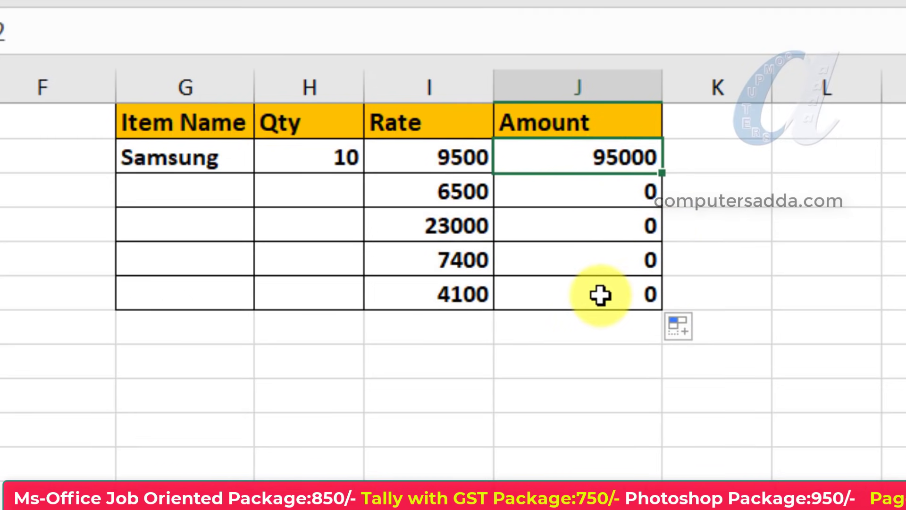
left_click(613, 190)
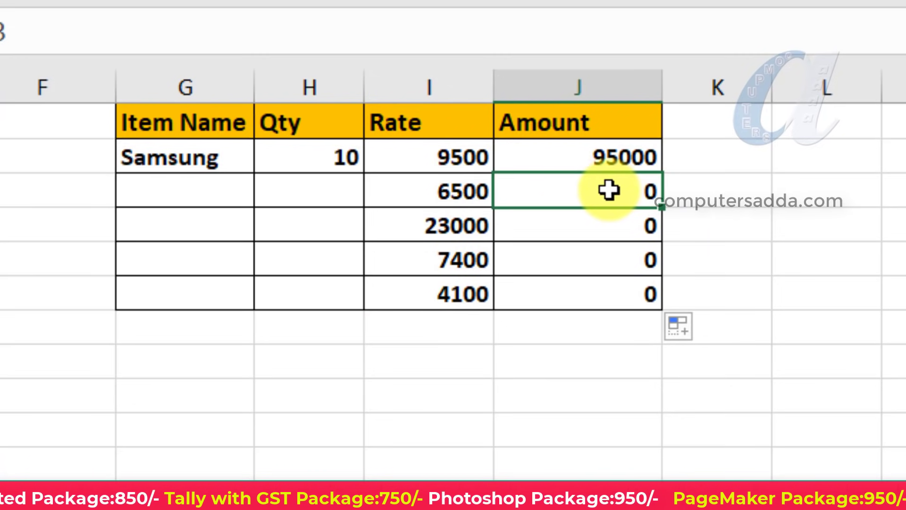
left_click(440, 191)
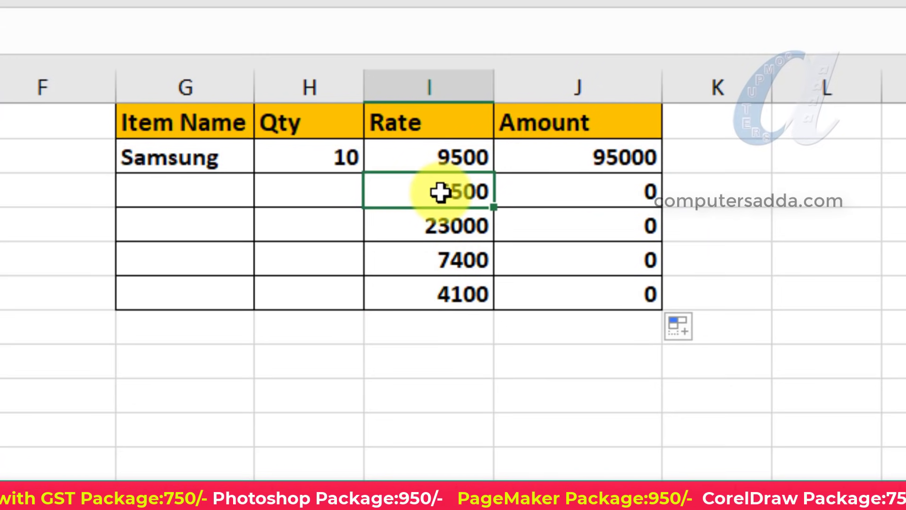
left_click(328, 157)
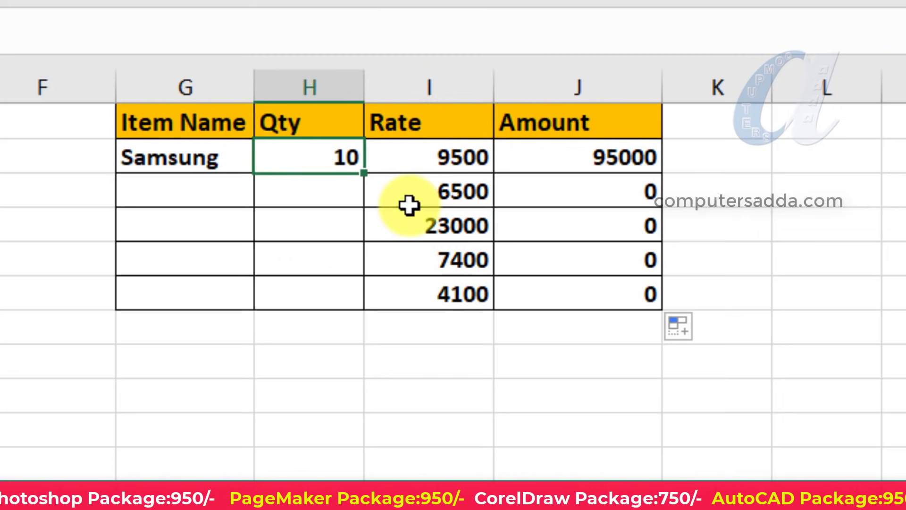
left_click(320, 195)
left_click_drag(318, 194, 322, 301)
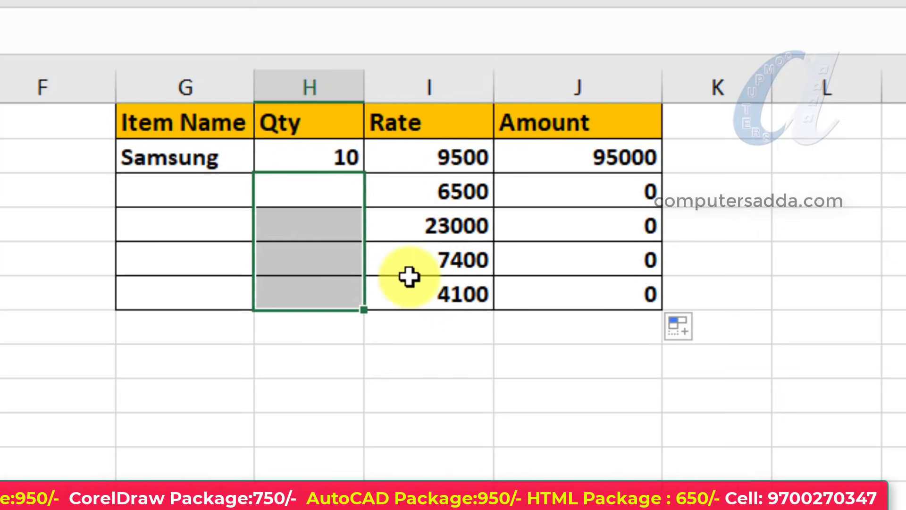
left_click_drag(610, 192, 618, 299)
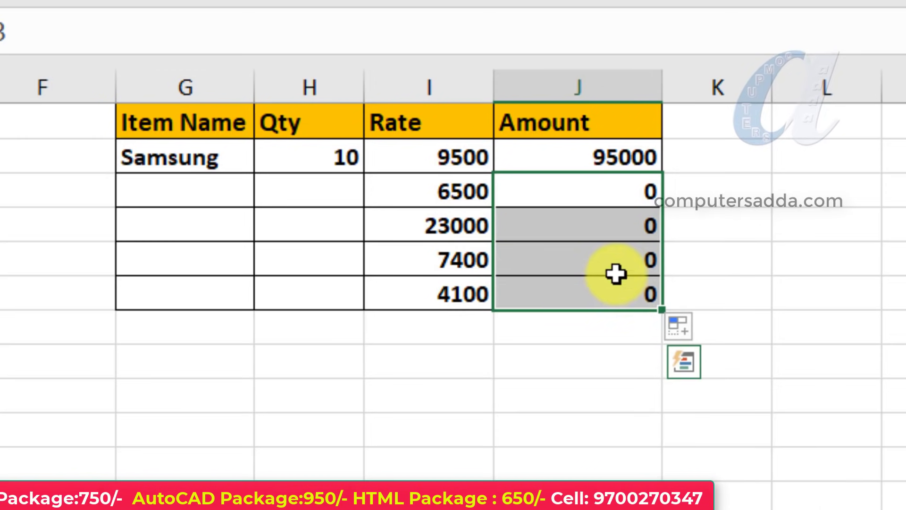
left_click(310, 162)
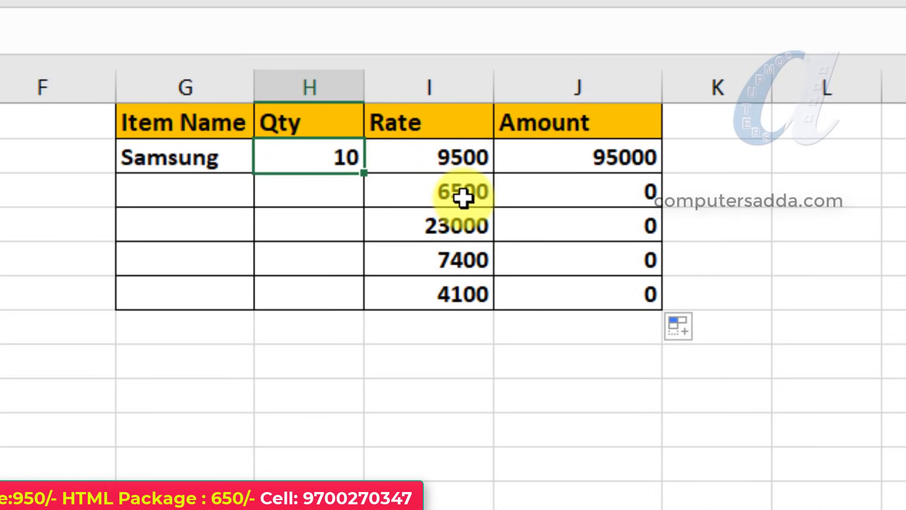
left_click(435, 224)
left_click_drag(445, 186, 449, 303)
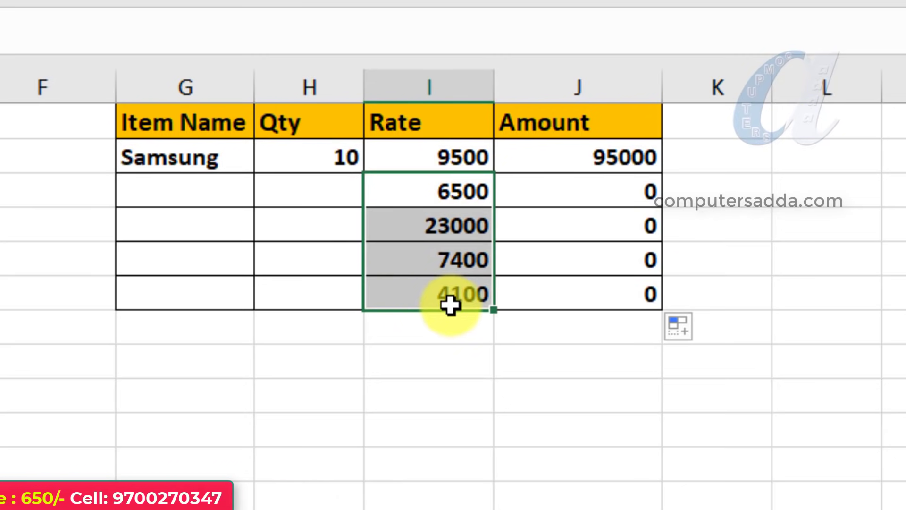
left_click(304, 150)
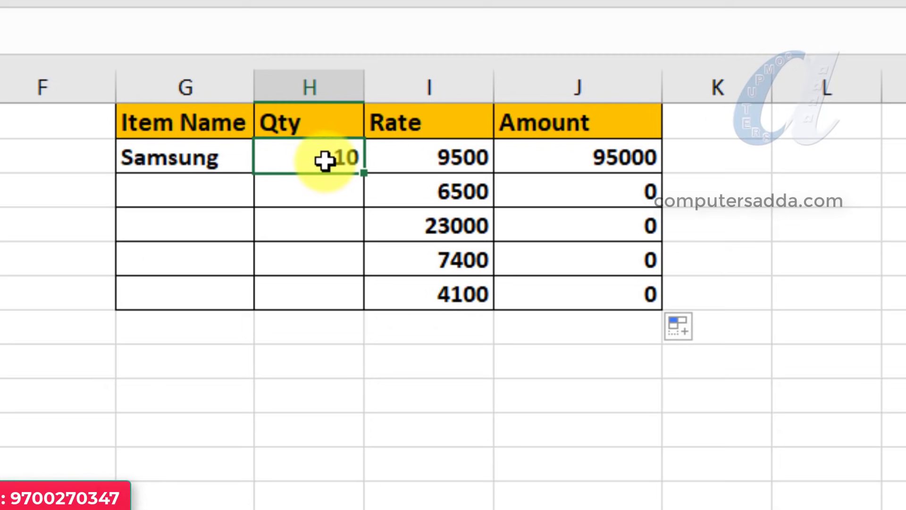
left_click_drag(417, 165, 425, 297)
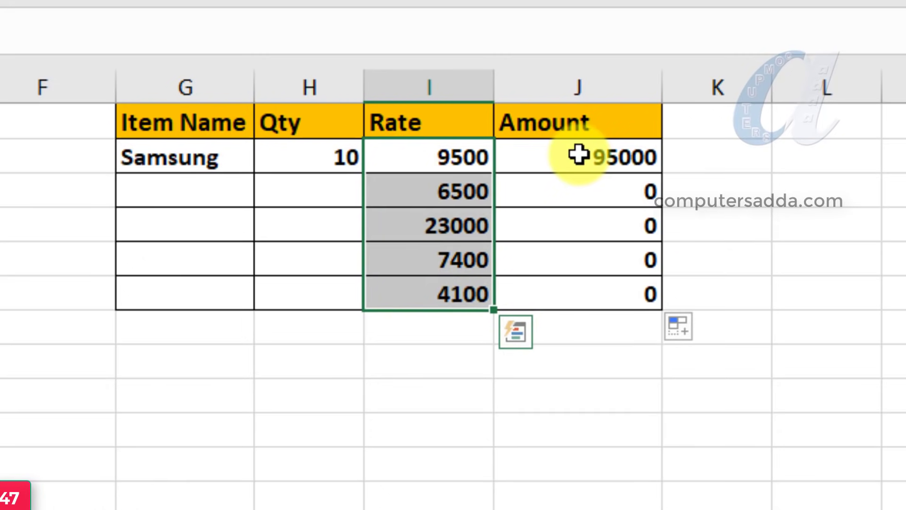
- Clear the Amount cells J2:J6 and write the formula =H2*I2 again in J2
left_click_drag(581, 155, 587, 307)
key("Delete")
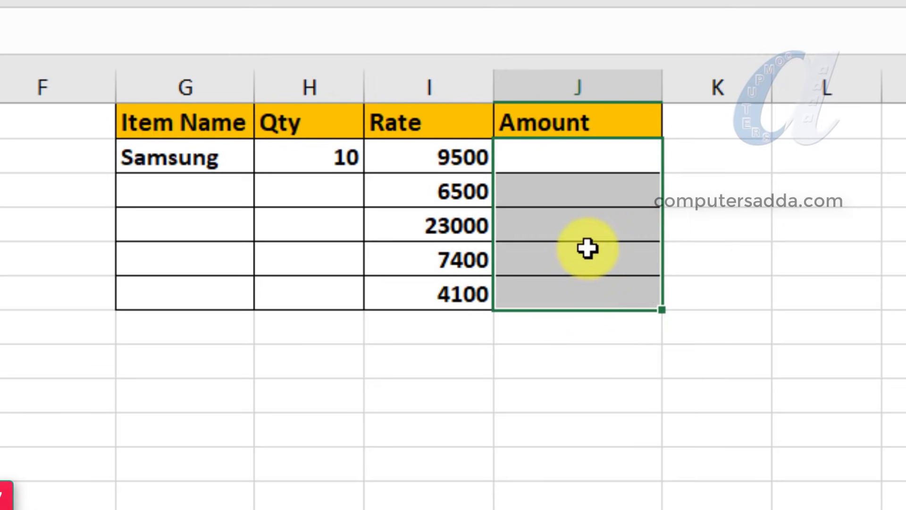
left_click(585, 154)
type("=")
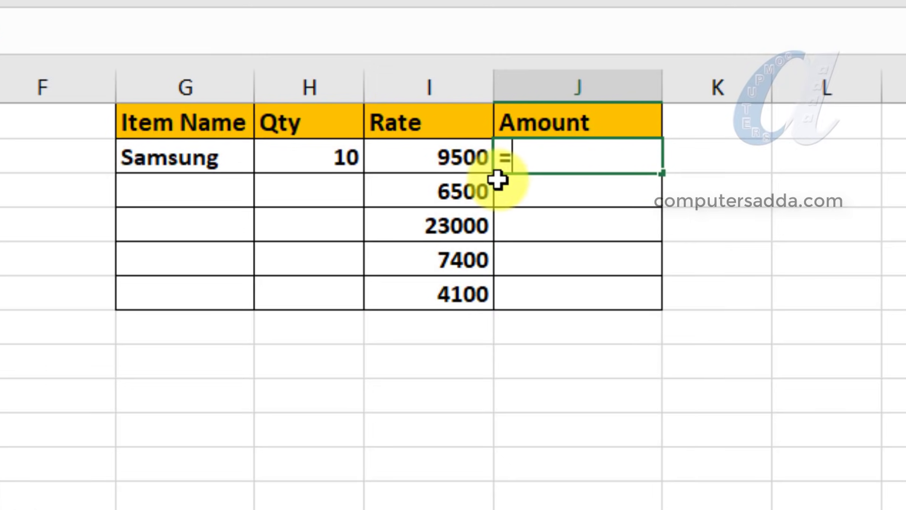
left_click(333, 158)
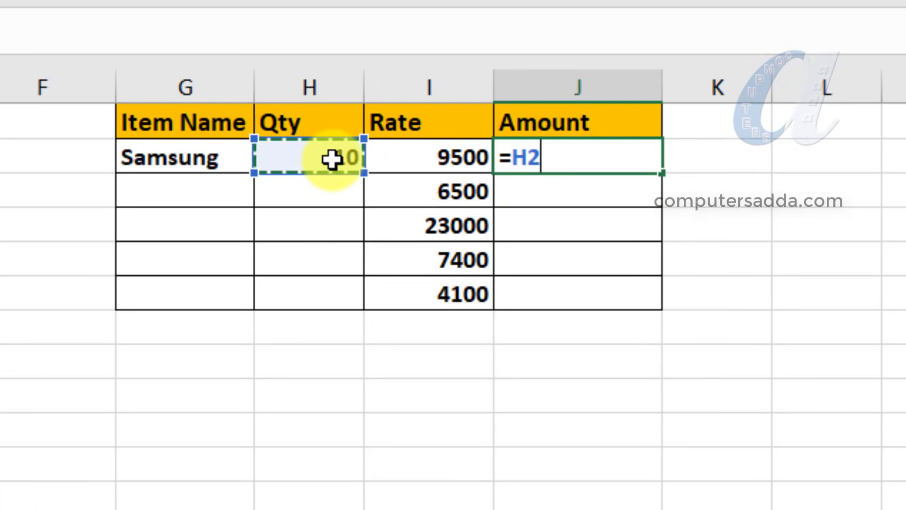
type("*")
left_click(457, 159)
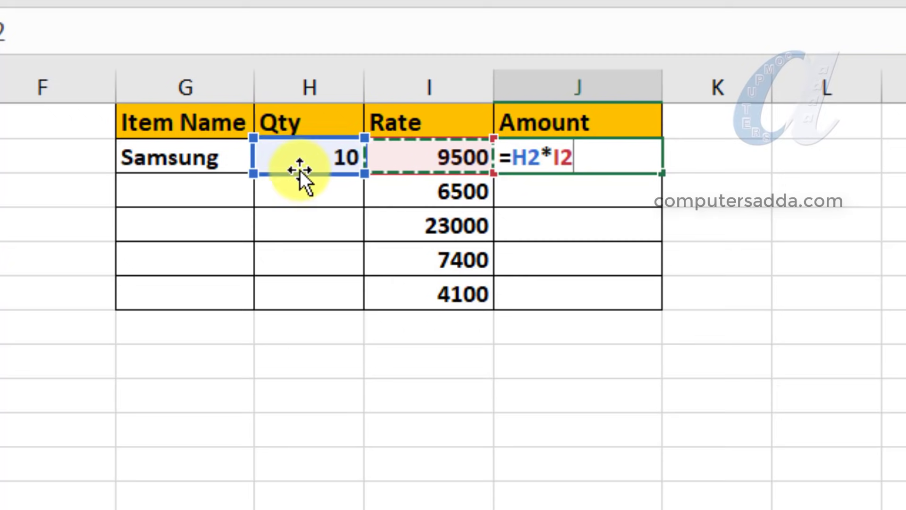
- Make the quantity reference absolute so J2 reads =$H$2*I2, and fill the formula down to J6
left_click(528, 163)
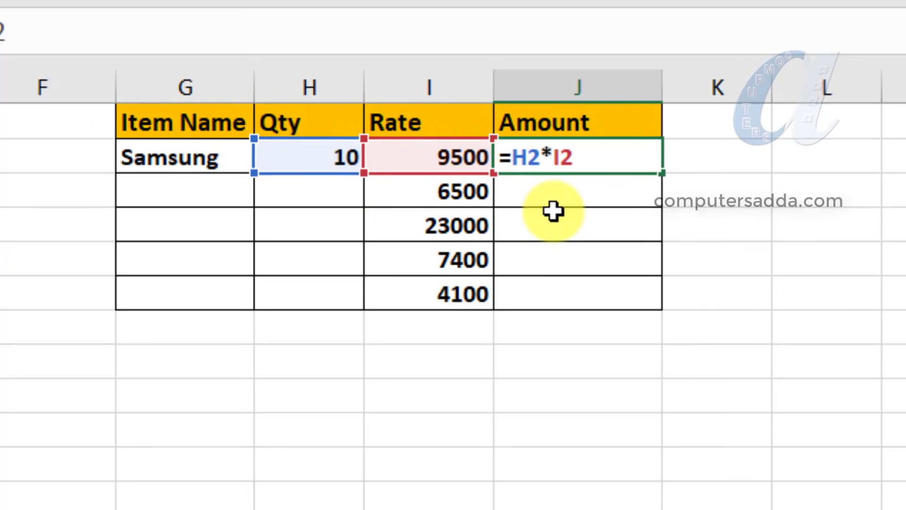
key("F4")
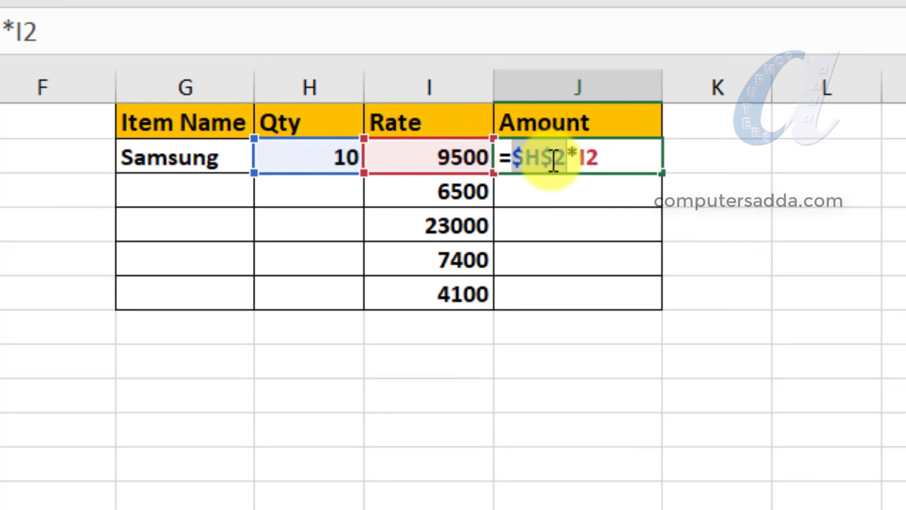
key("Return")
left_click(602, 156)
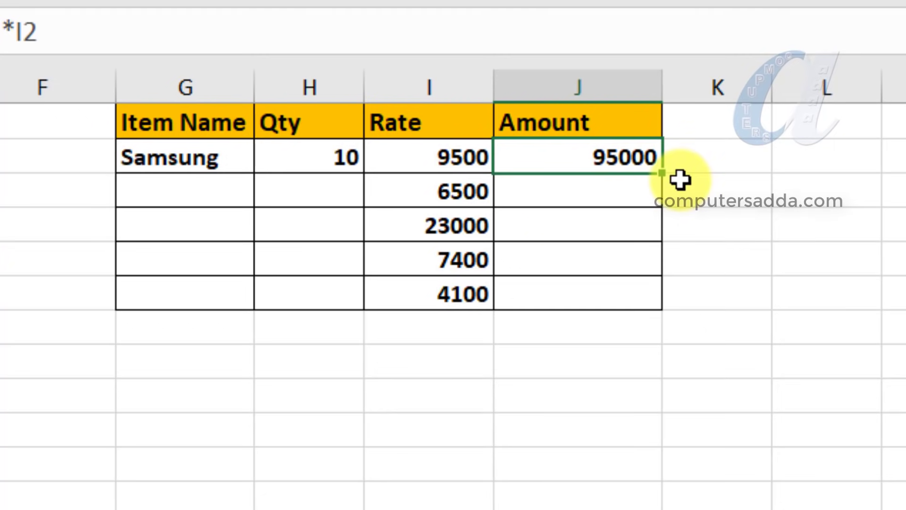
left_click_drag(663, 179, 657, 304)
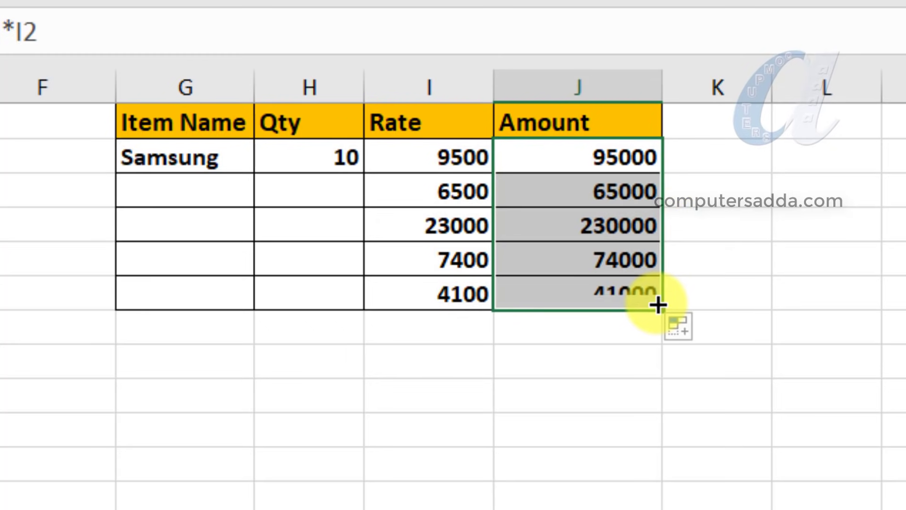
- Inspect the copied formula in J4, including its fixed quantity reference, and leave cell editing
left_click_drag(582, 189, 581, 293)
left_click(592, 224)
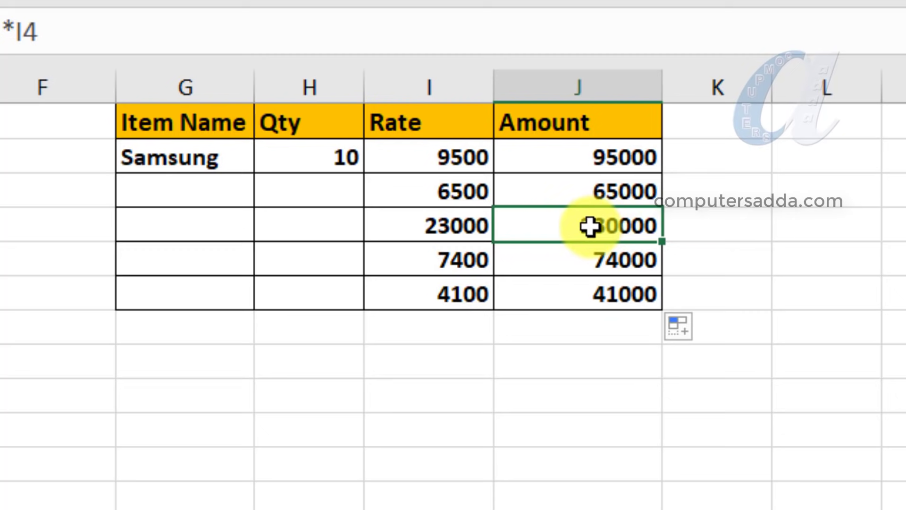
double_click(589, 226)
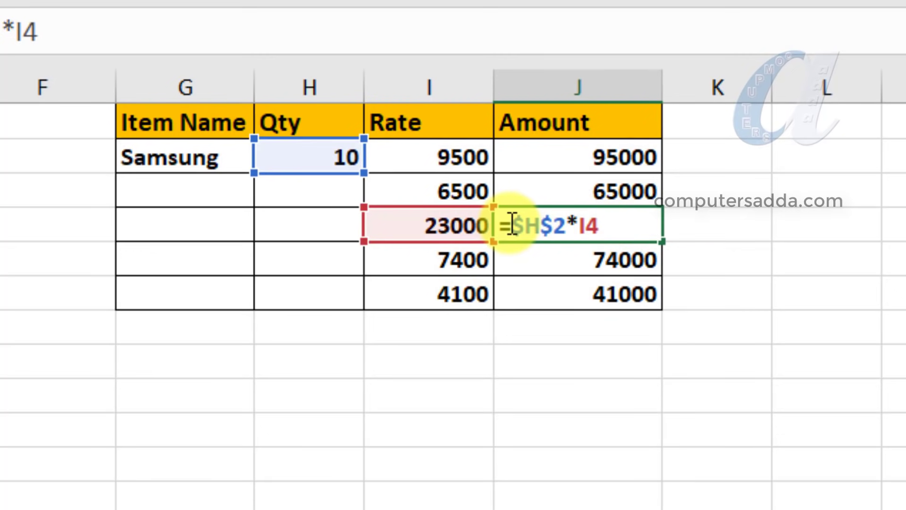
left_click_drag(525, 226, 568, 224)
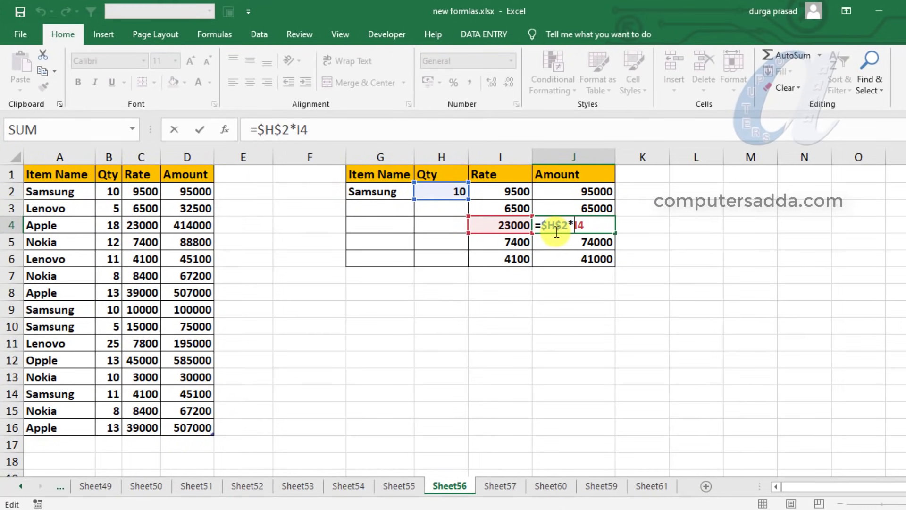
key("Tab")
key("Tab")
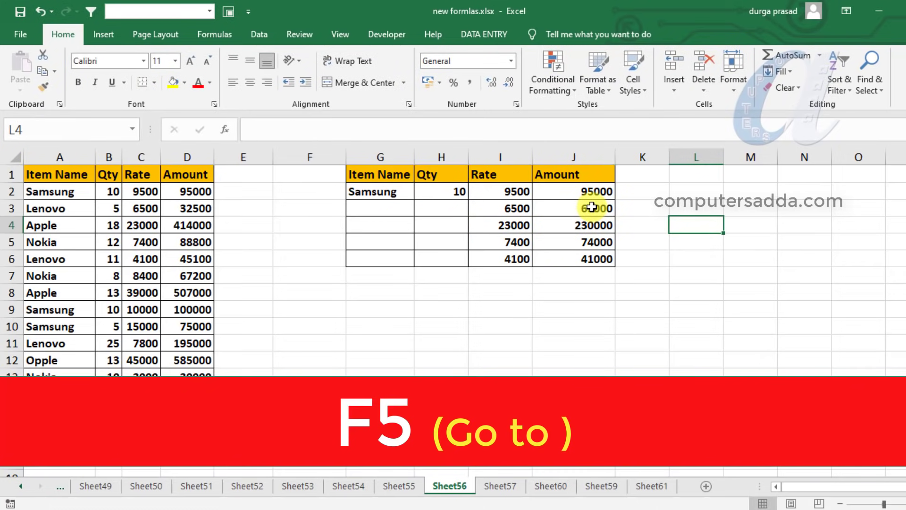
- Open the Go To dialog, bring up its Special options, and confirm them with Comments selected
key("F5")
left_click_drag(501, 208, 448, 205)
left_click(391, 349)
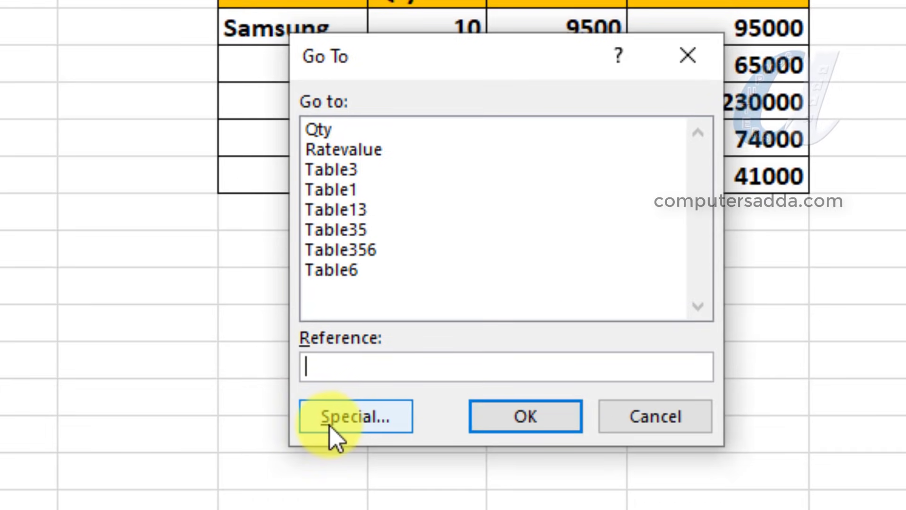
left_click(358, 420)
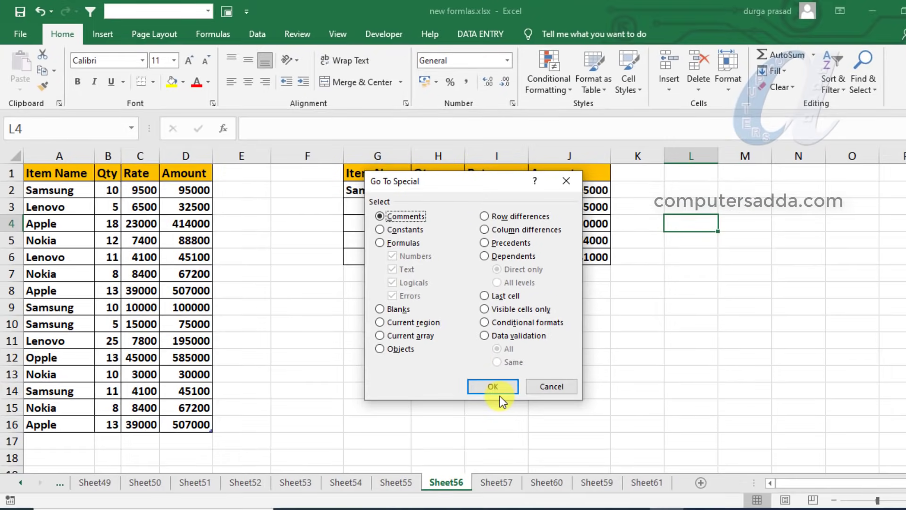
left_click(499, 392)
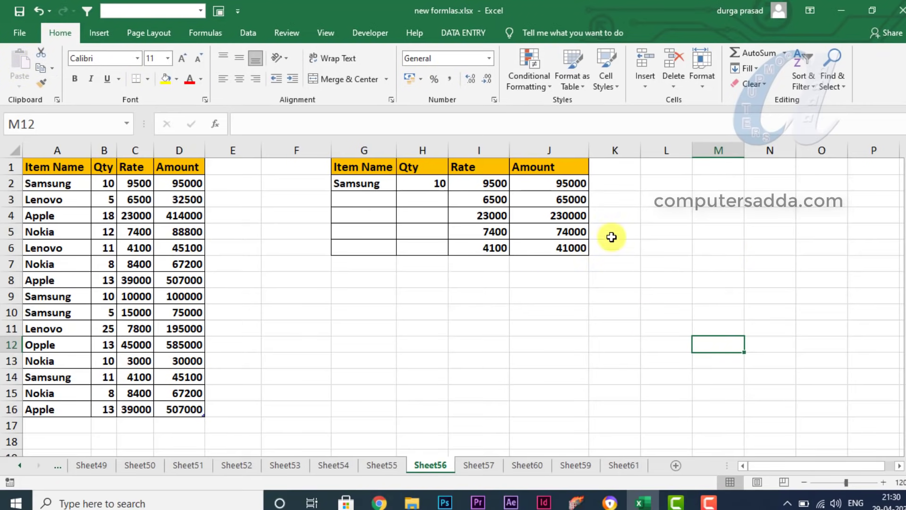
- Select cell I12 and switch from Sheet56 to Sheet50 by moving the keyboard focus along the sheet tabs
left_click_drag(234, 215, 720, 409)
left_click(485, 346)
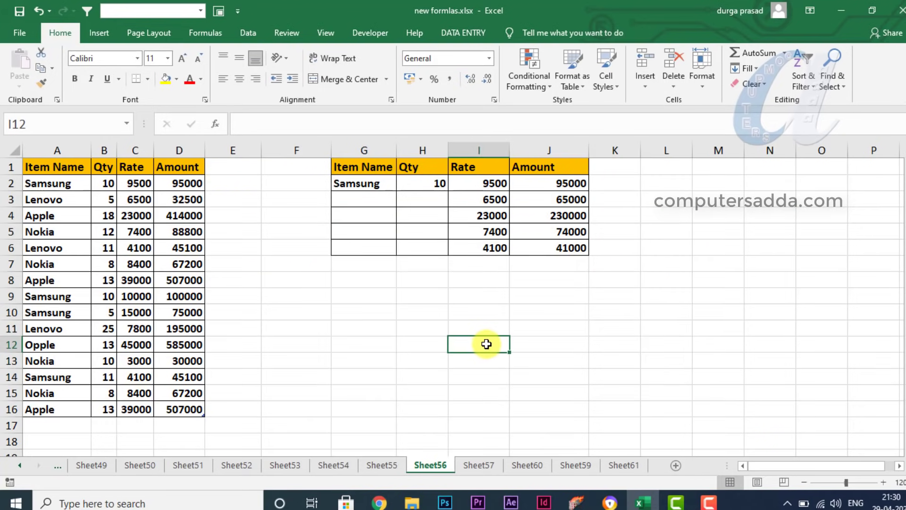
key("F6")
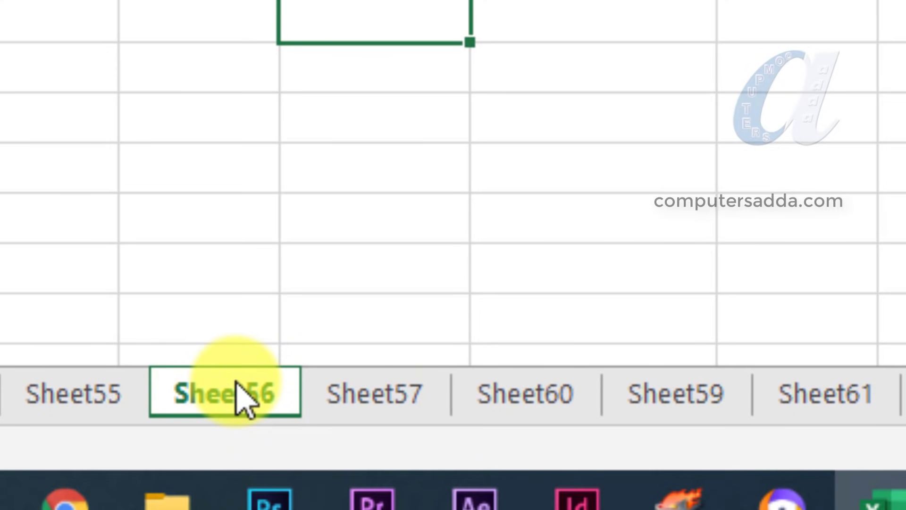
key("Right")
key("Right")
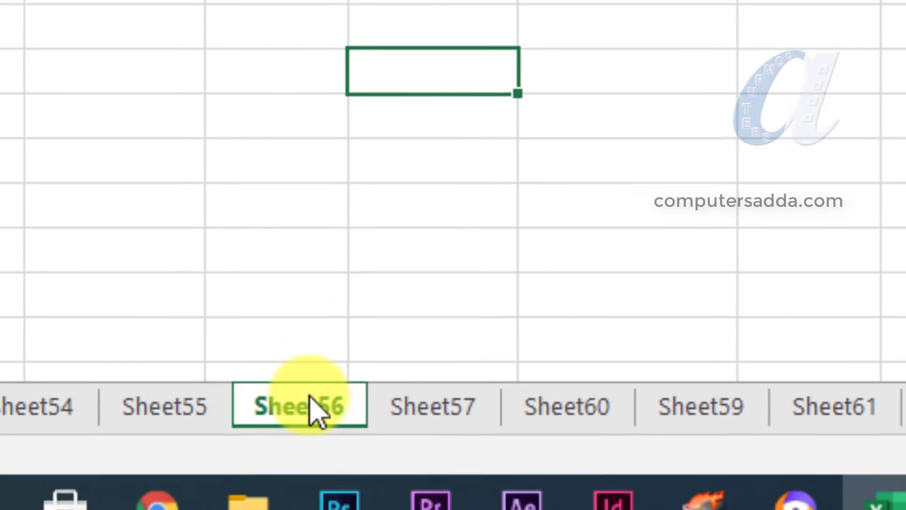
key("Left")
key("Left")
key("Left")
key("Left")
key("Left")
key("Left")
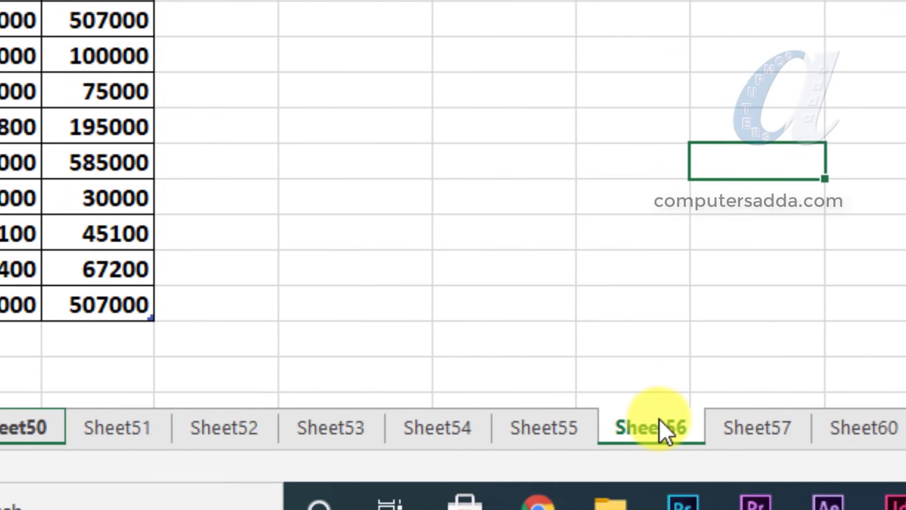
key("Return")
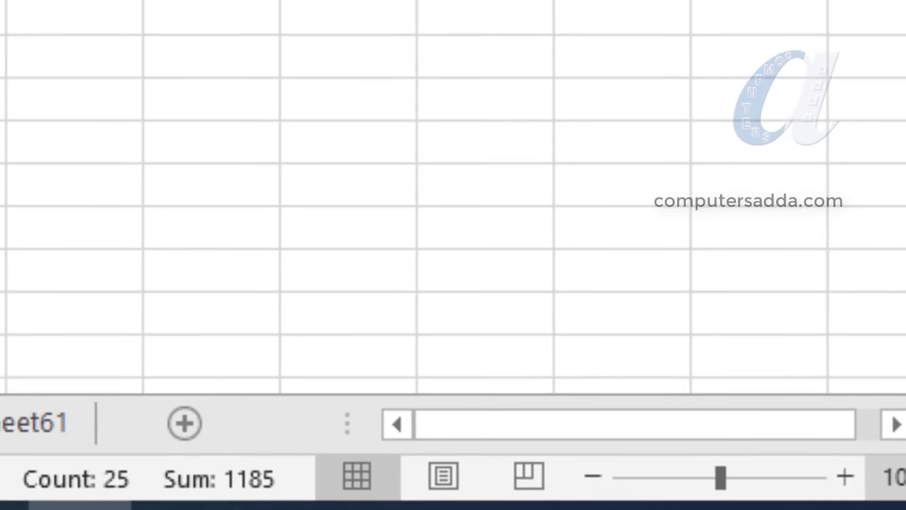
- Set Sheet50's magnification to 25% in the Zoom dialog
left_click(864, 456)
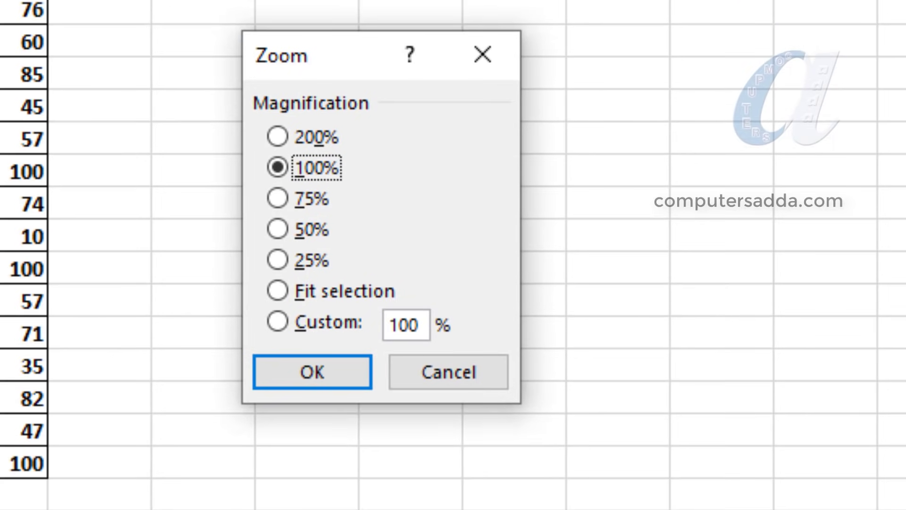
key("Down")
key("Down")
key("Down")
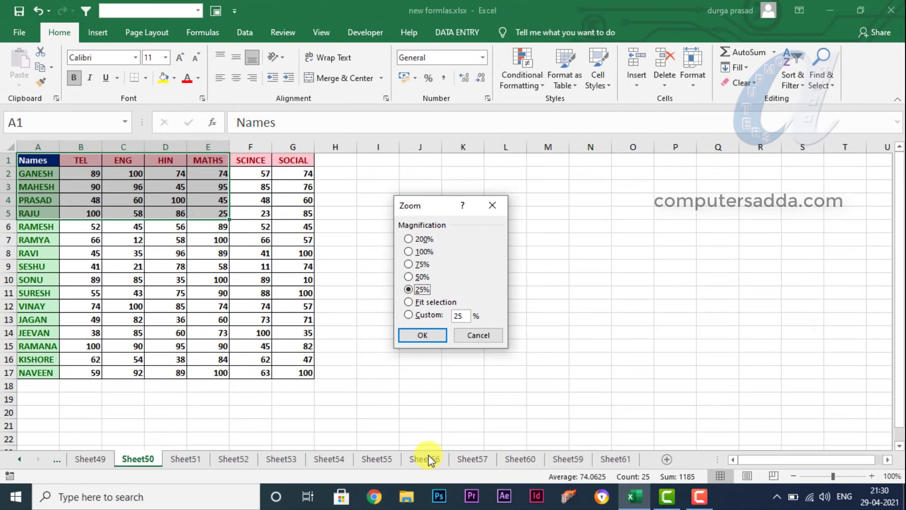
key("Return")
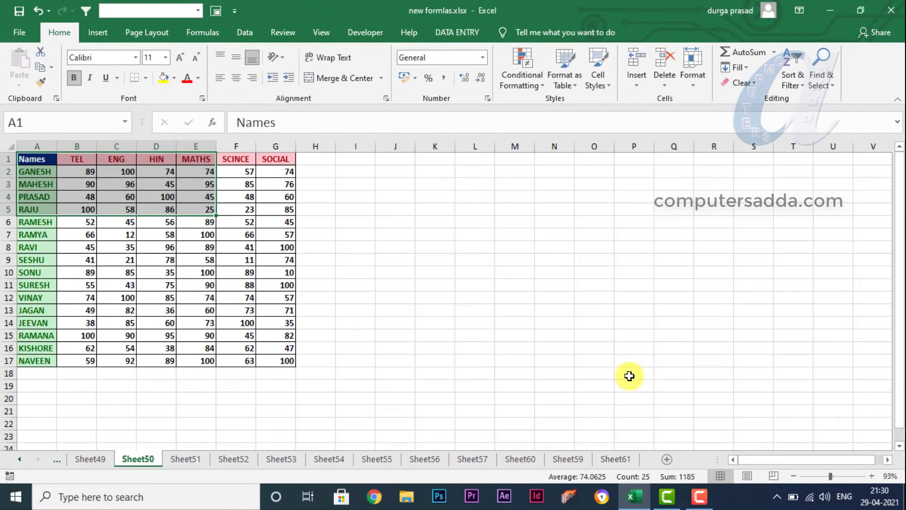
key("alt")
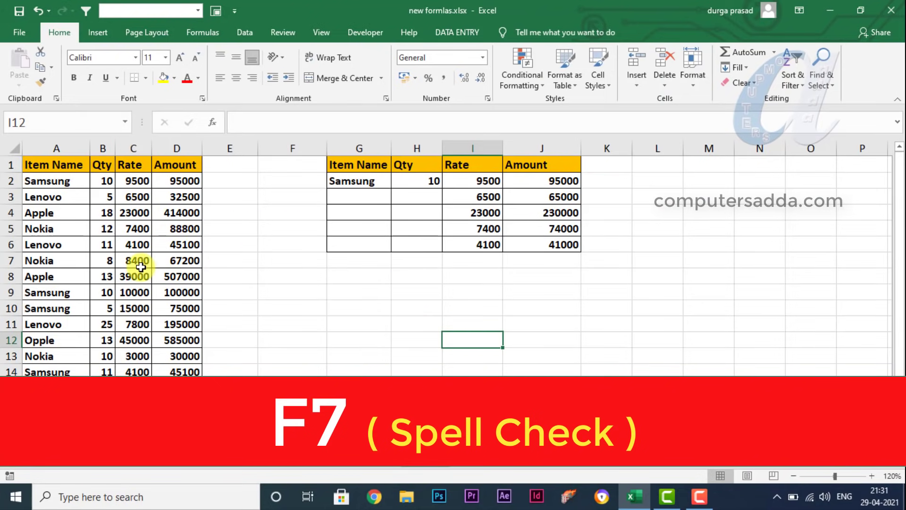
- Spell-check the item table A2:D16, changing "Opple" to the suggested "Apple", and close the check
left_click_drag(31, 181, 176, 405)
key("F7")
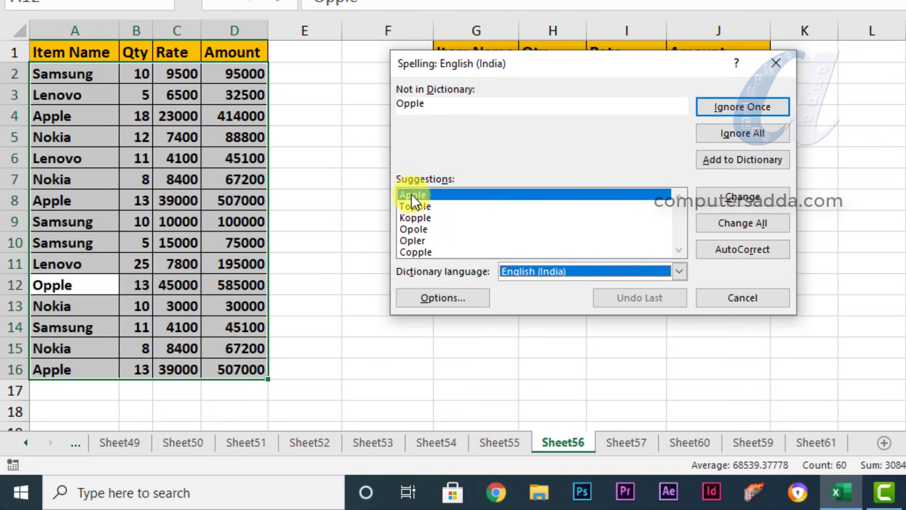
left_click(755, 204)
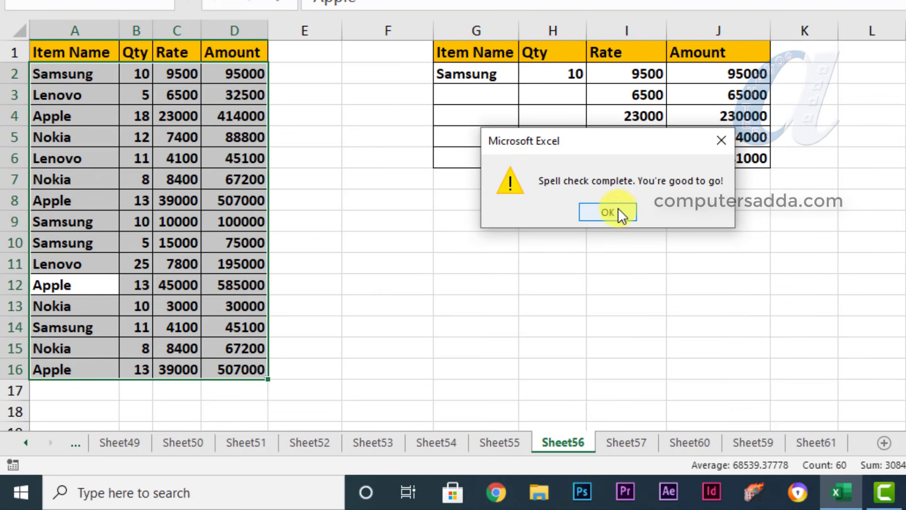
left_click(618, 212)
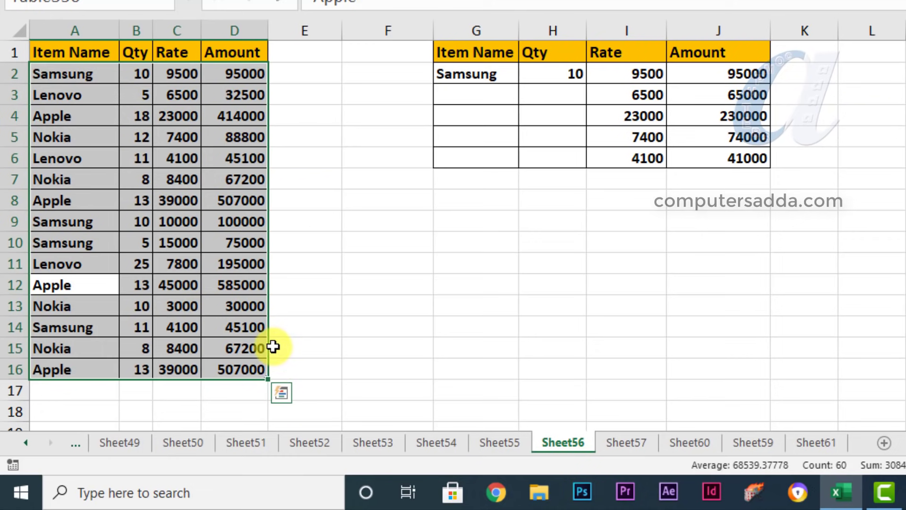
left_click(626, 326)
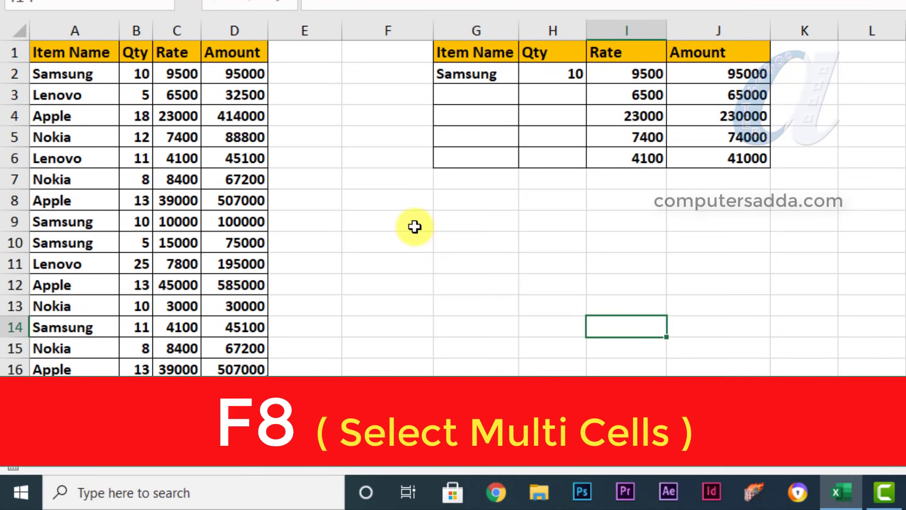
- Select the empty block G9:K14, and build a second selection from G8 by extending it cell by cell down and across
left_click_drag(444, 220, 814, 324)
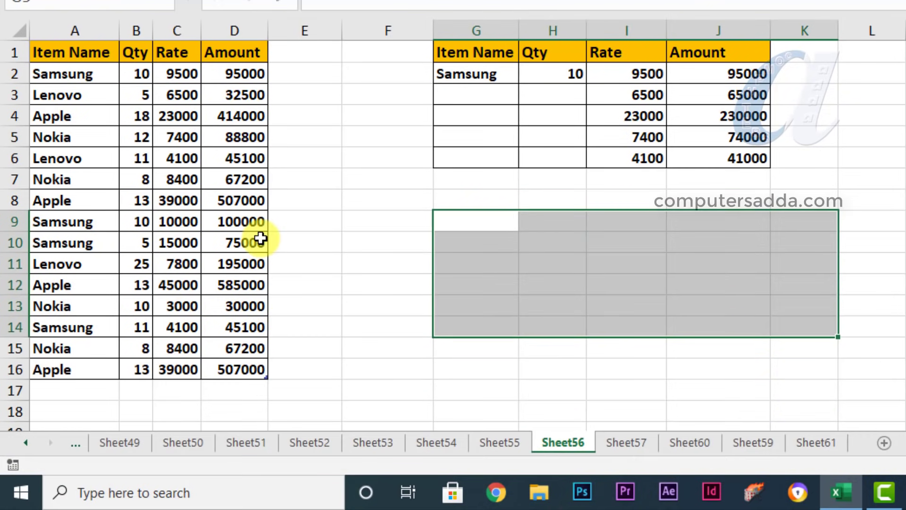
left_click(462, 193)
key("shift+Down")
key("shift+Right")
key("shift+Down")
key("shift+Right")
key("shift+Down")
key("shift+Right")
key("shift+Down")
- Move the active cell one cell at a time from G1 around the small item table and finish on G9
left_click(499, 76)
left_click(466, 54)
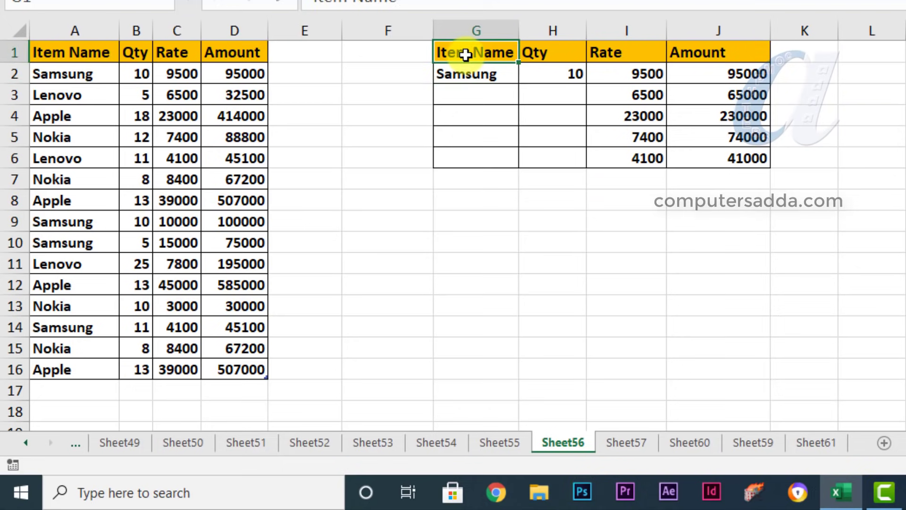
key("Right")
key("Right")
key("Right")
key("Right")
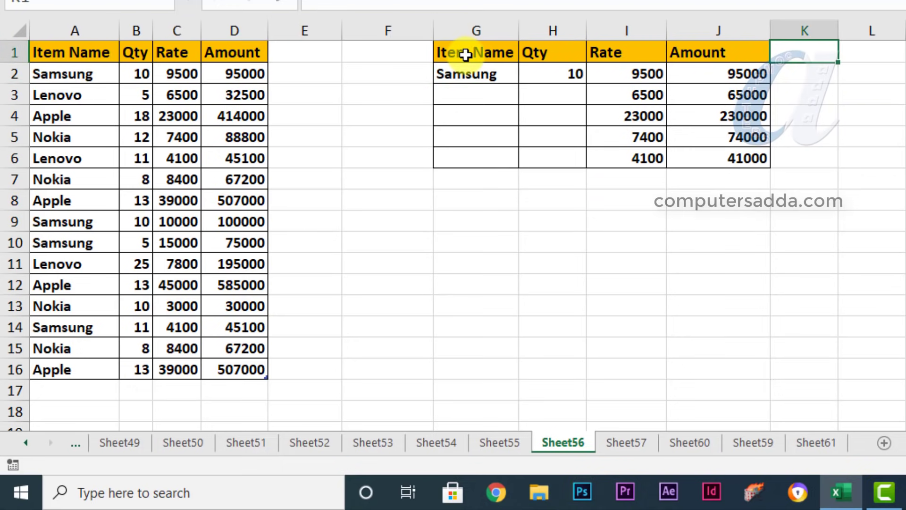
key("Down")
key("Down")
key("Down")
key("Down")
key("Down")
key("Up")
key("Up")
key("Up")
key("Up")
key("Down")
key("Down")
key("Down")
key("Left")
key("Left")
key("Left")
key("Left")
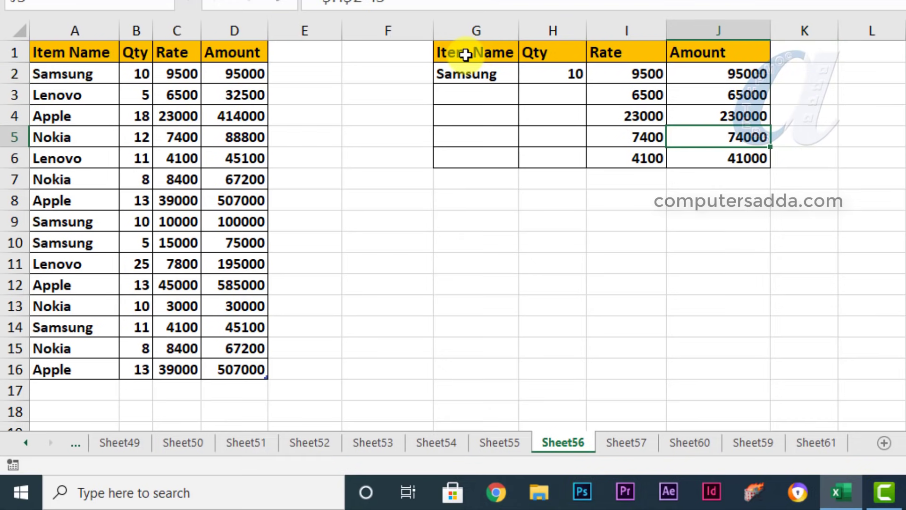
key("Up")
key("Down")
key("Down")
key("Right")
key("Right")
key("Right")
key("Right")
key("Right")
key("Right")
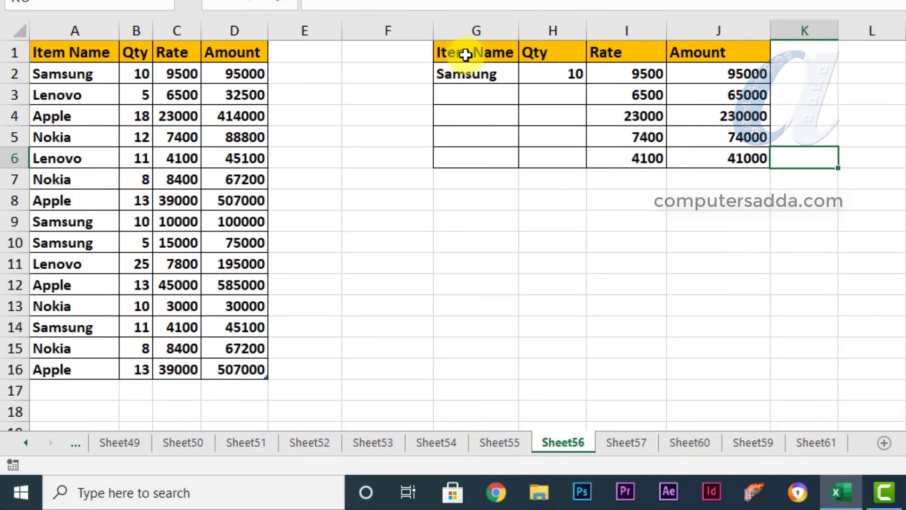
key("Left")
key("Left")
key("Left")
key("Down")
key("Down")
key("Down")
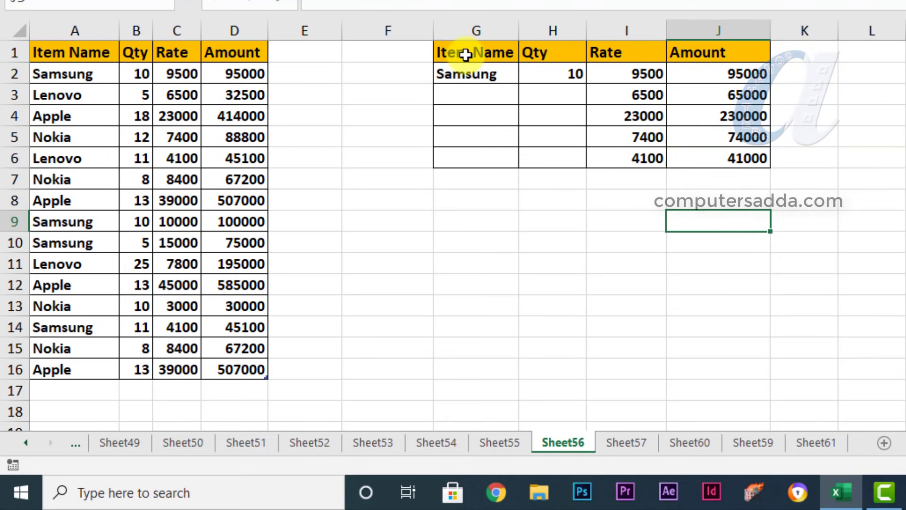
key("Left")
key("Left")
key("Left")
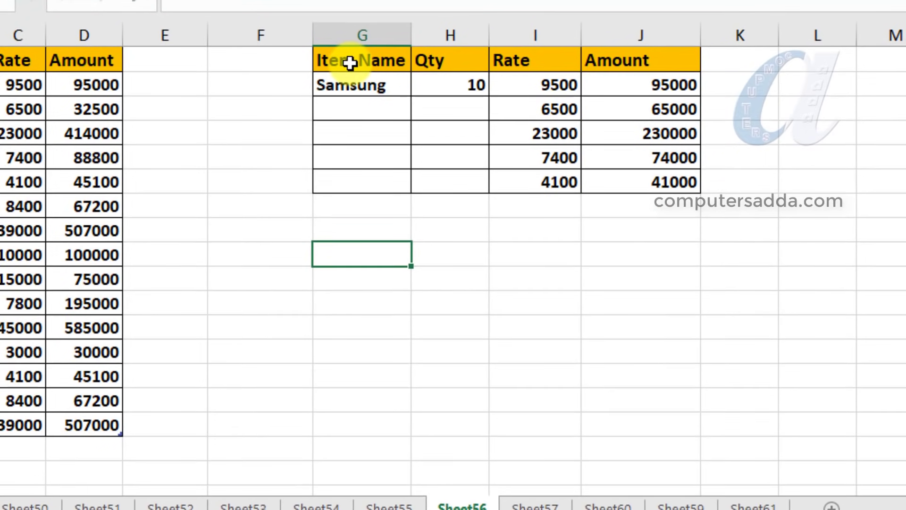
- Turn on Extend Selection mode at G9 and grow the selection to G9:K14
key("F8")
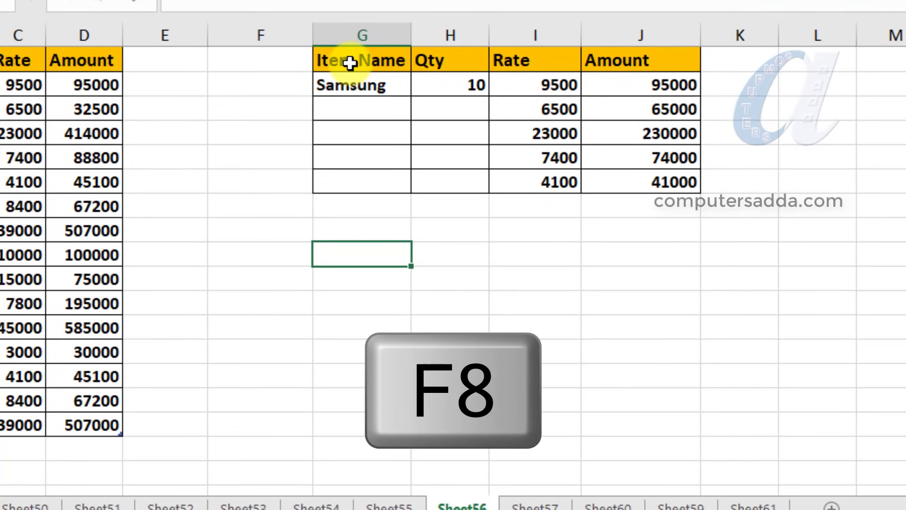
key("Right")
key("Right")
key("Right")
key("Right")
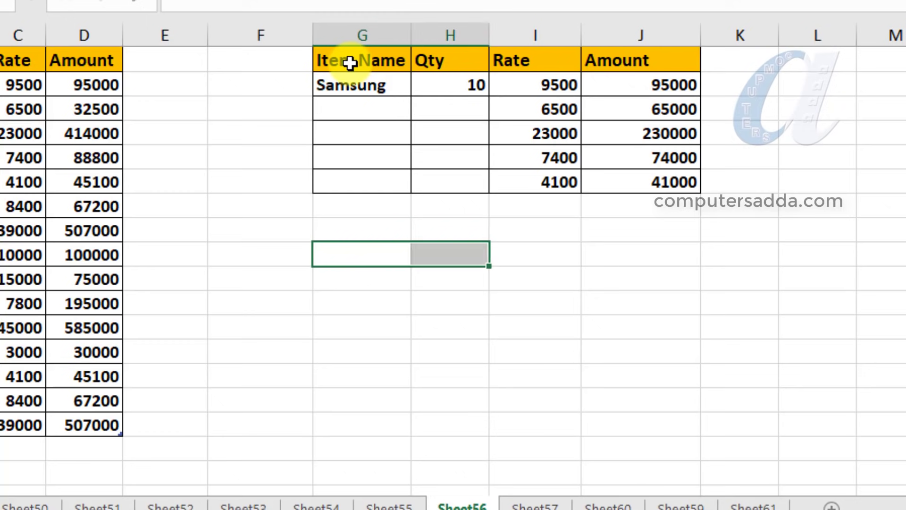
key("Down")
key("Down")
key("Down")
key("Down")
key("Down")
key("Down")
key("Up")
key("Up")
key("Up")
key("Up")
key("Up")
key("Down")
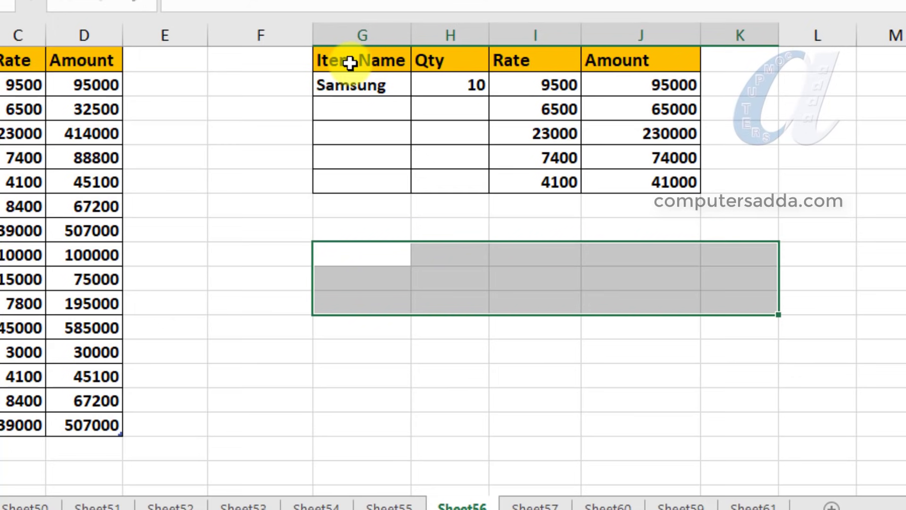
key("Down")
key("Down")
key("Down")
- Narrow the extended selection to column G, widen it to G9:J14, and leave Extend Selection mode
key("Left")
key("Left")
key("Left")
key("Left")
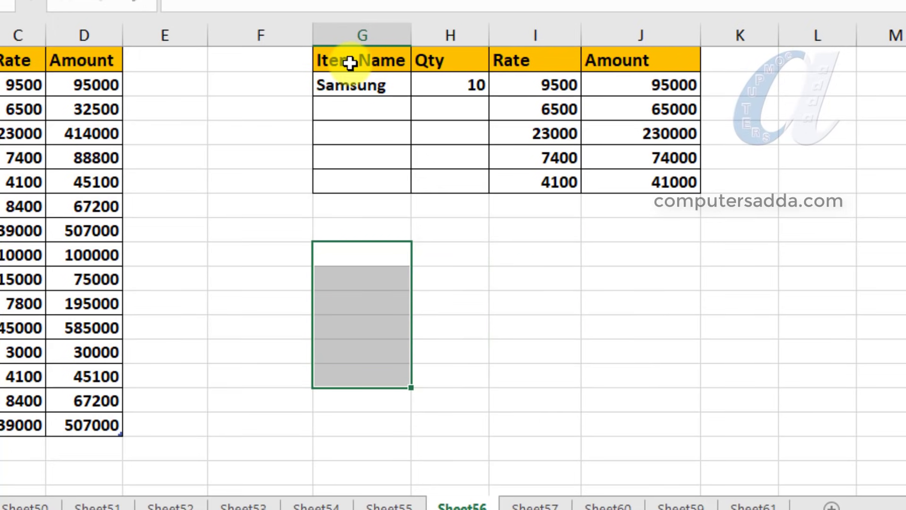
key("Left")
key("Left")
key("Right")
key("Right")
key("Right")
key("Right")
key("Right")
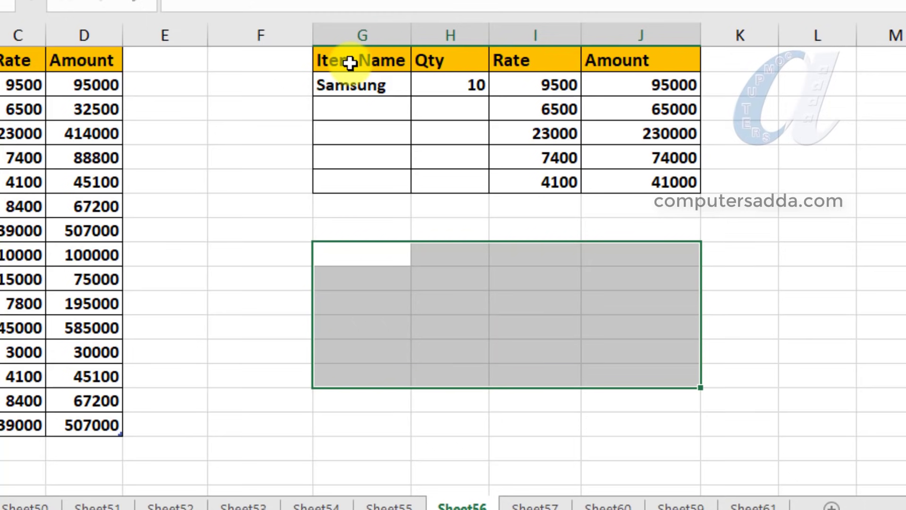
key("Escape")
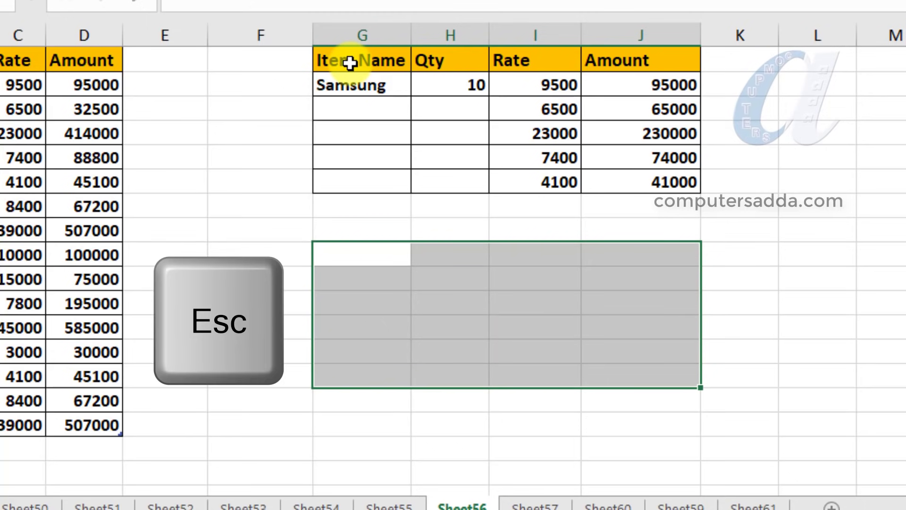
- Move the active cell across the empty cells without extending the selection, and return to G9
key("Down")
key("Right")
key("Right")
key("Right")
key("Right")
key("Right")
key("Left")
key("Left")
key("Left")
key("Left")
key("Left")
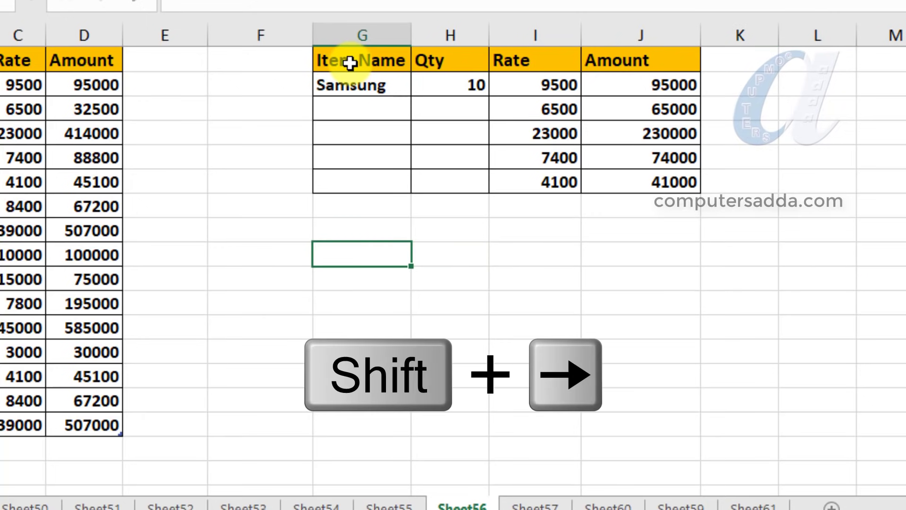
- Extend the selection from G9 to K14 without Extend Selection mode, and shrink it to G9:K11
key("shift+Right")
key("shift+Right")
key("shift+Right")
key("shift+Right")
key("shift+Down")
key("shift+Down")
key("shift+Down")
key("shift+Down")
key("shift+Down")
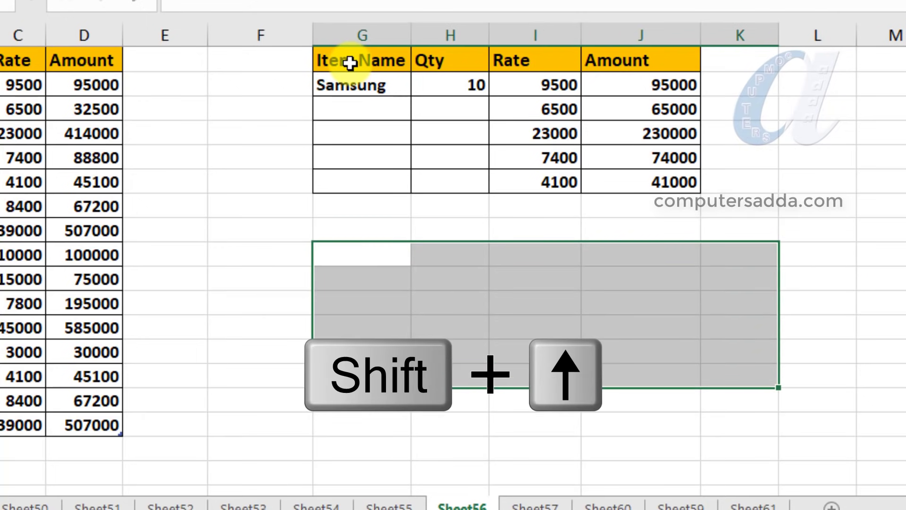
key("shift+Up")
key("shift+Up")
key("shift+Up")
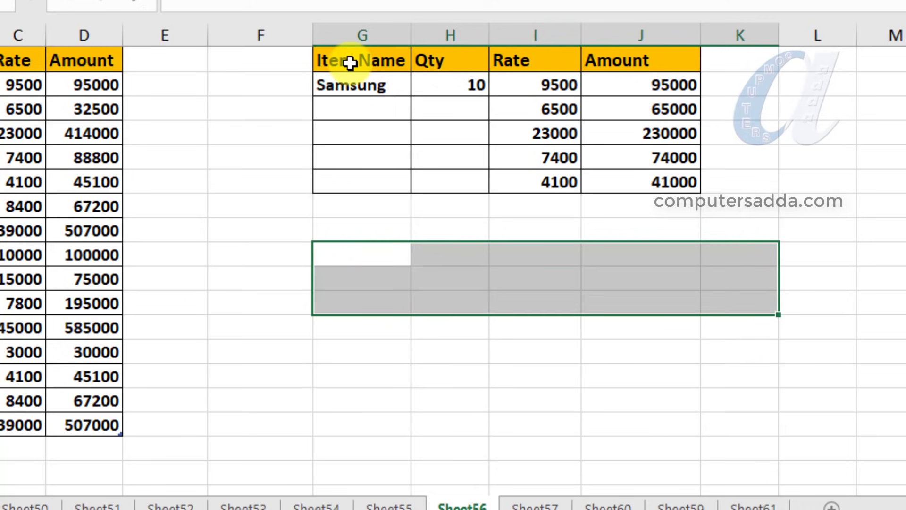
- Move to G10 and extend a new selection from there six columns across and four rows down
key("Down")
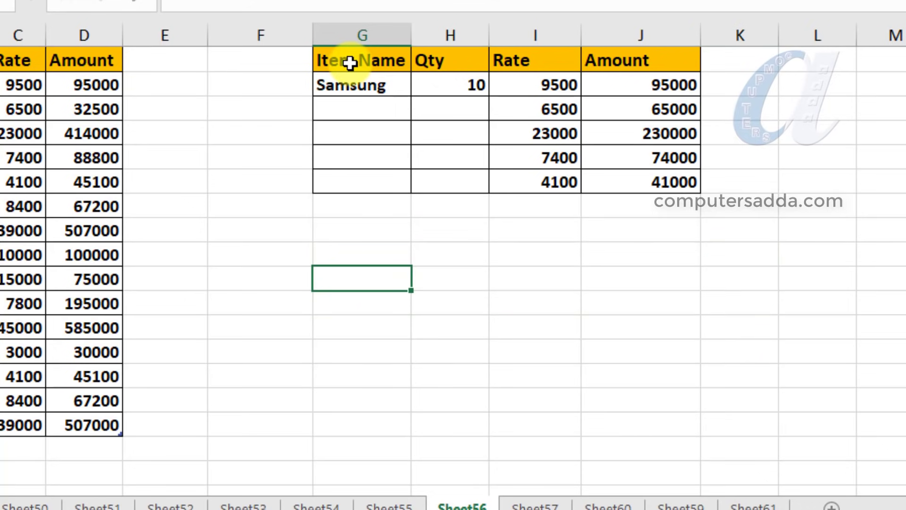
key("shift+Right")
key("shift+Right")
key("shift+Right")
key("shift+Right")
key("shift+Right")
key("shift+Right")
key("shift+Down")
key("shift+Down")
key("shift+Down")
key("shift+Down")
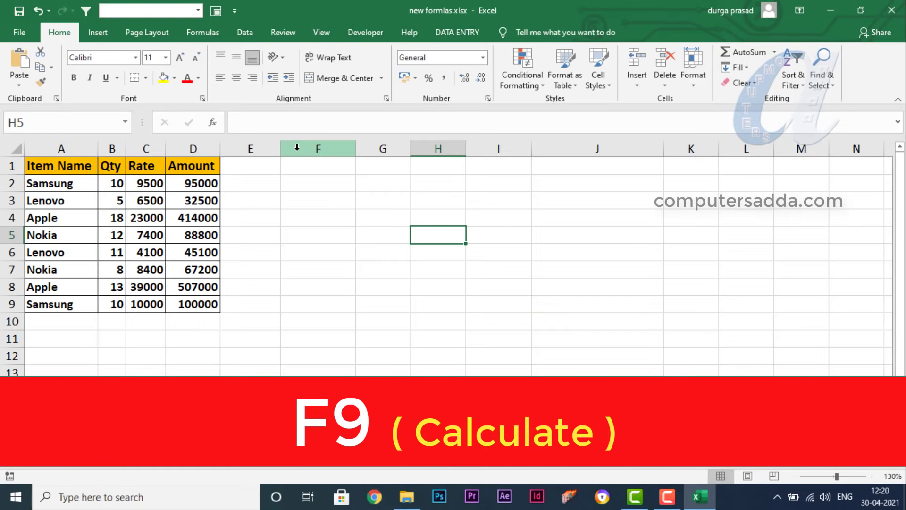
- Review the Amount values in D2:D9 and enter the formula =sum(D2:D9) in D10
left_click_drag(194, 182, 203, 302)
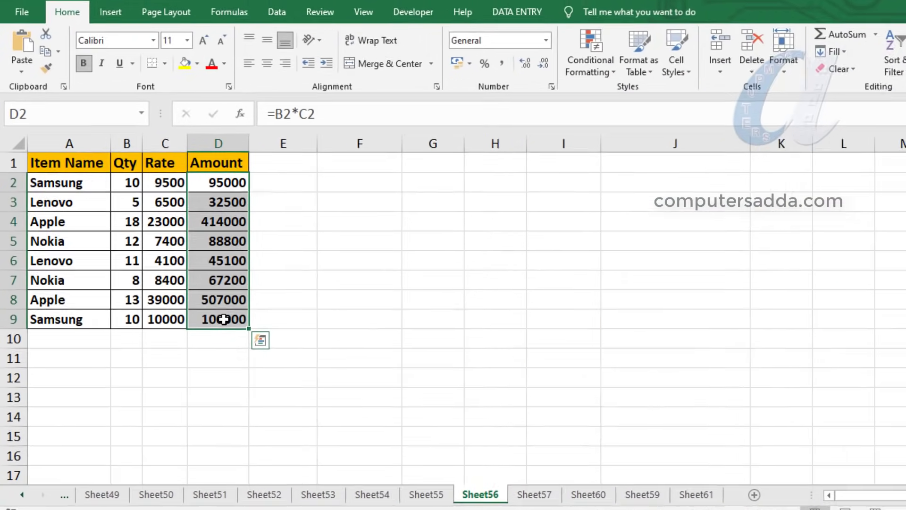
left_click(191, 325)
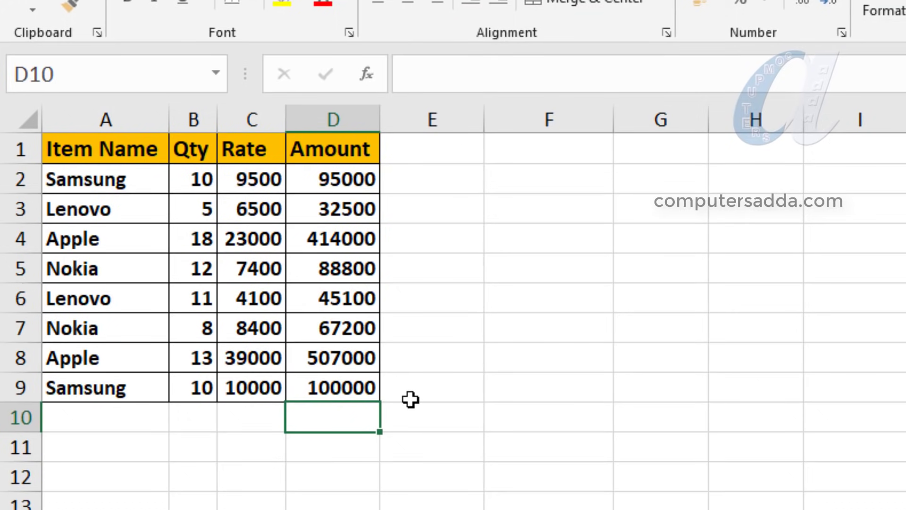
type("=")
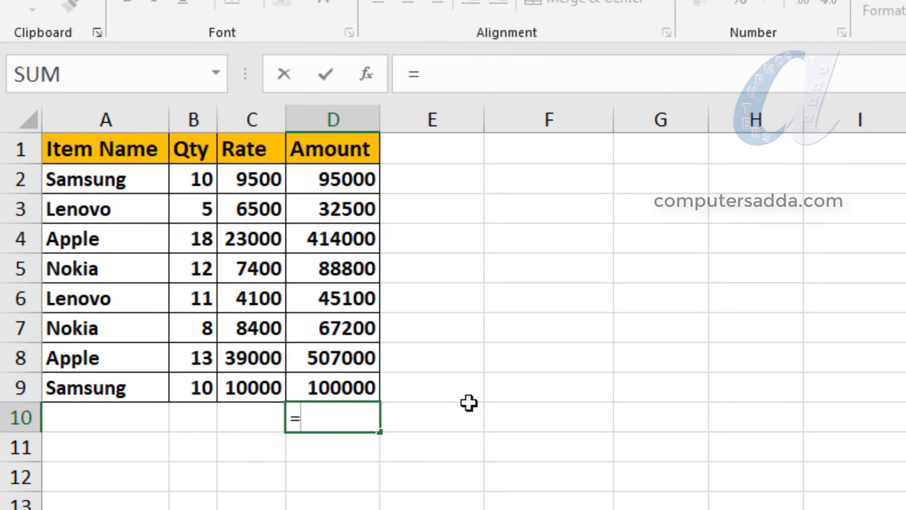
type("sum")
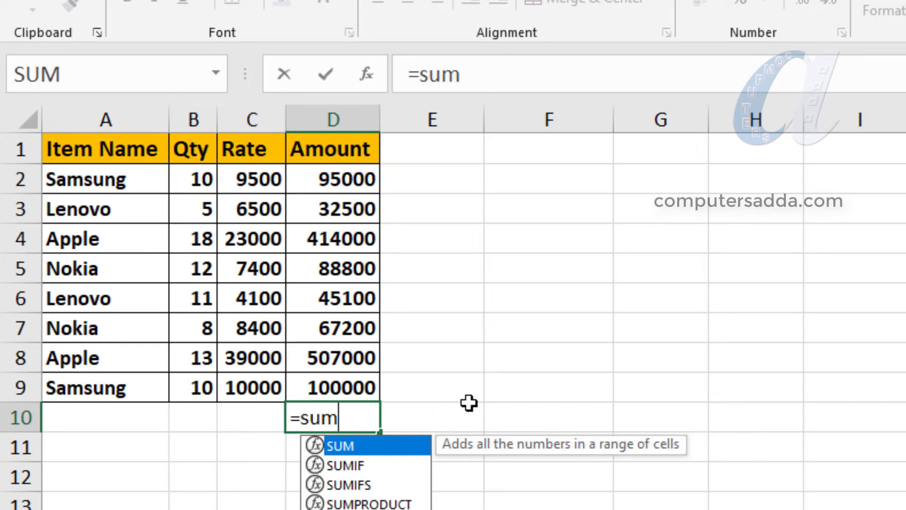
type("(")
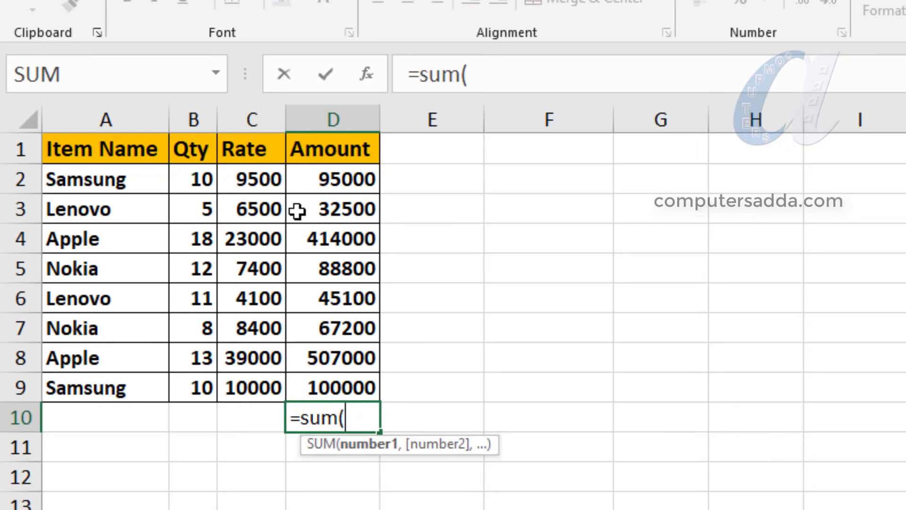
left_click_drag(345, 181, 341, 376)
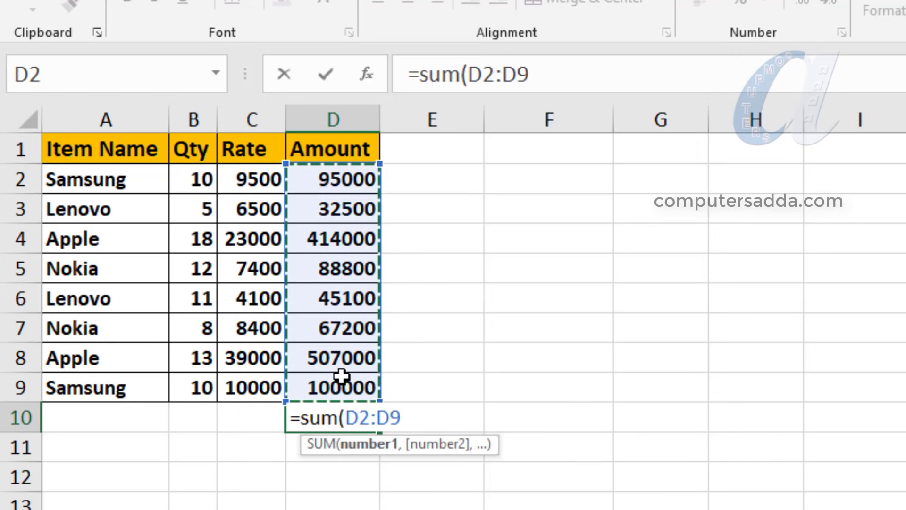
type(")")
key("ctrl+Return")
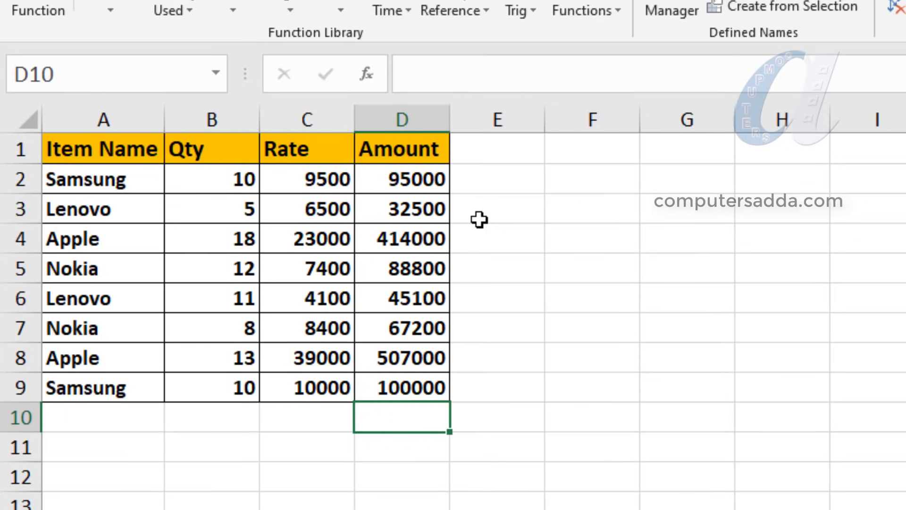
- Enter =sum(D2:D9) in D10 again, convert the formula to its static result with Calculate, and reselect D10
type("=sum")
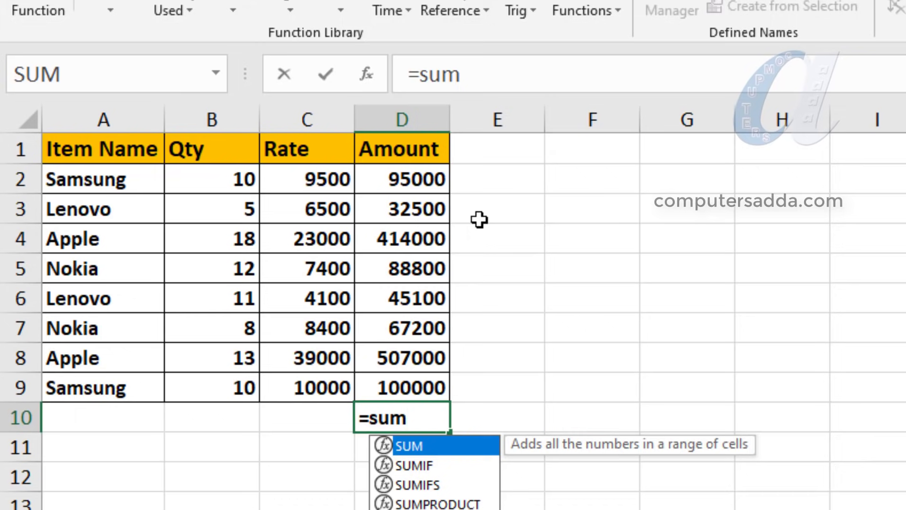
type("(")
left_click_drag(422, 189, 399, 389)
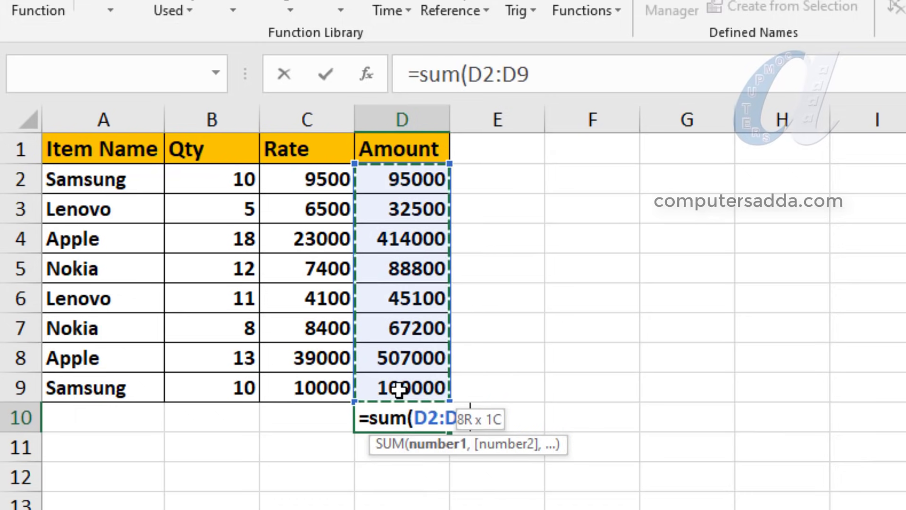
type(")")
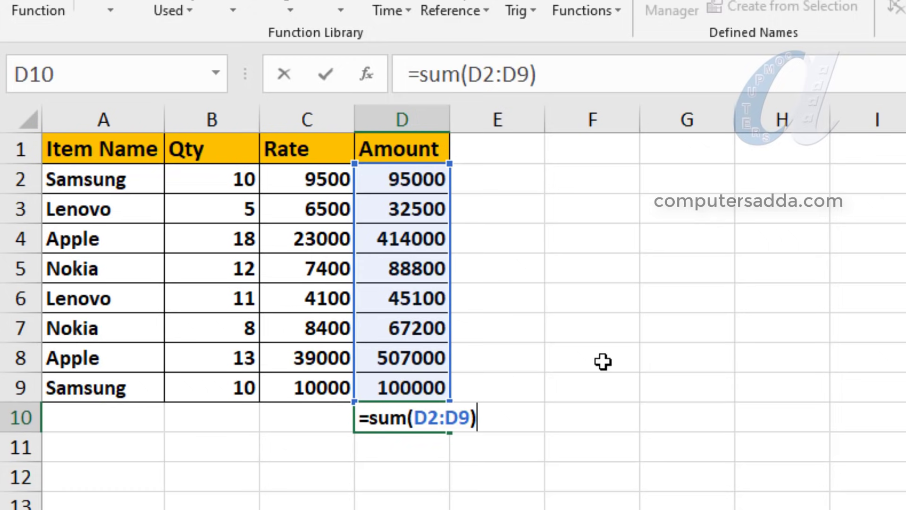
key("F9")
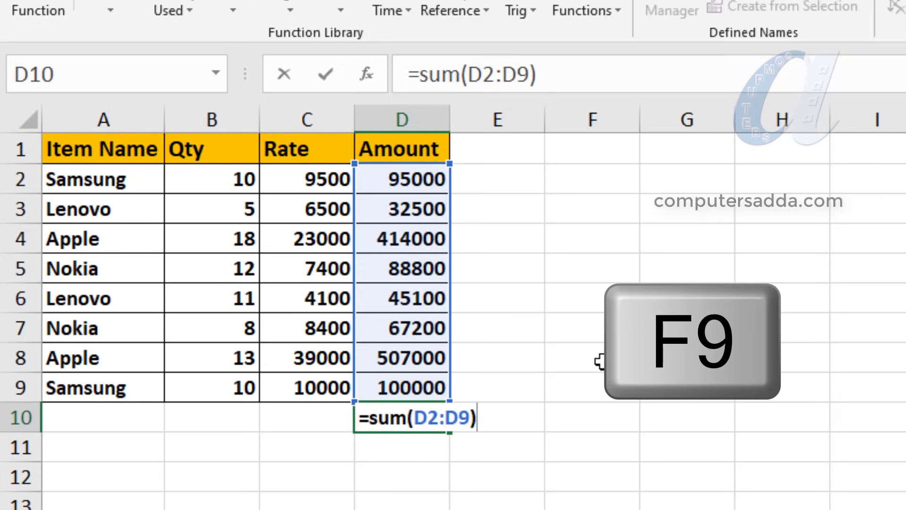
key("F9")
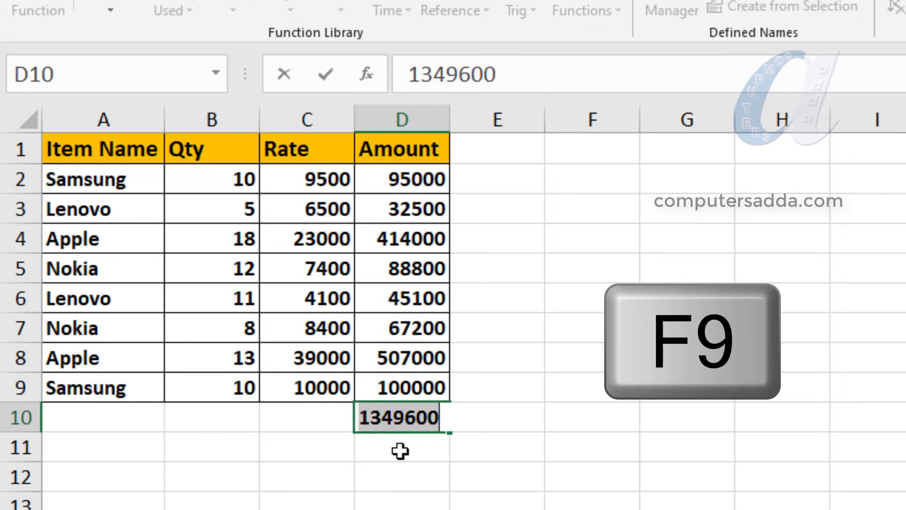
key("Return")
left_click(398, 418)
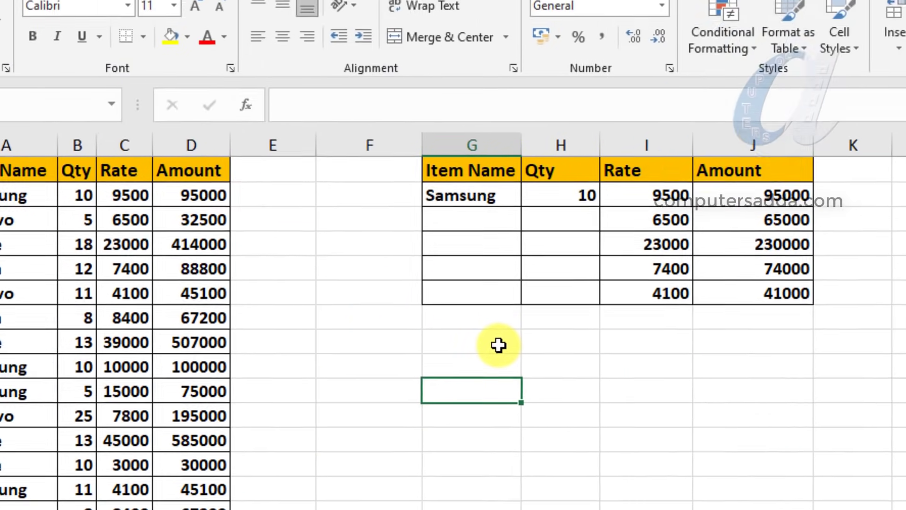
- Show the ribbon's key tips and dismiss them by selecting cell J12
key("F10")
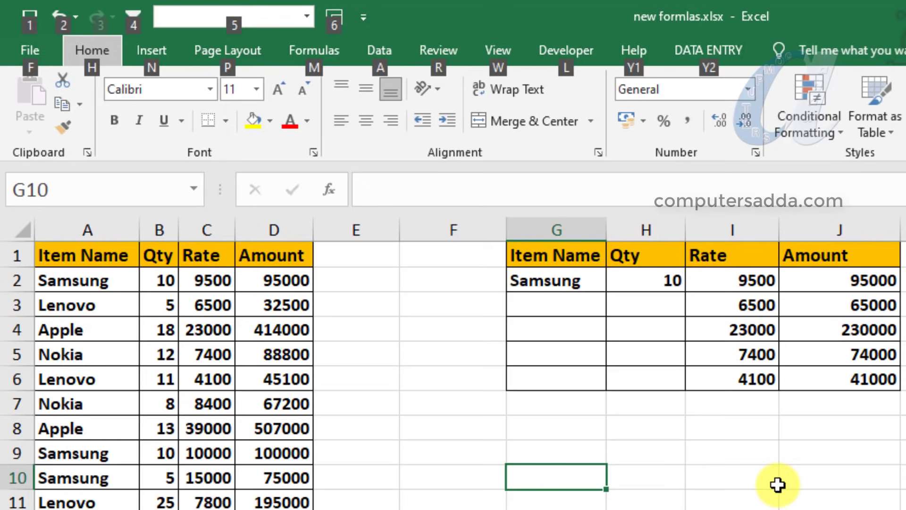
left_click(814, 509)
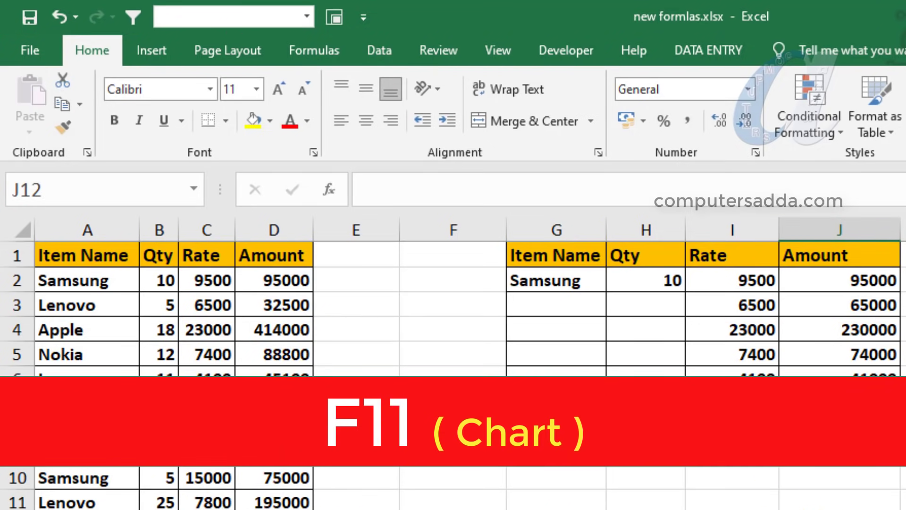
- Create a chart on its own sheet from the item table A1:D16
left_click(70, 257)
left_click_drag(191, 305, 270, 509)
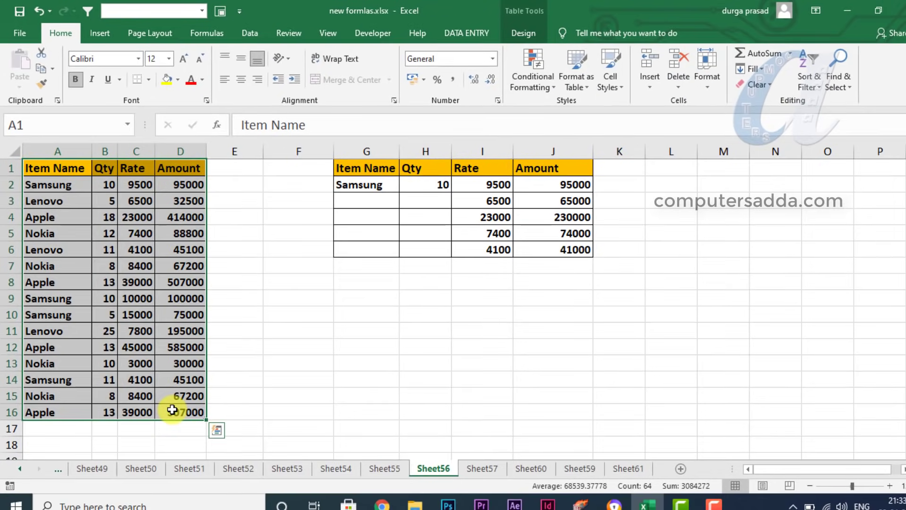
key("F11")
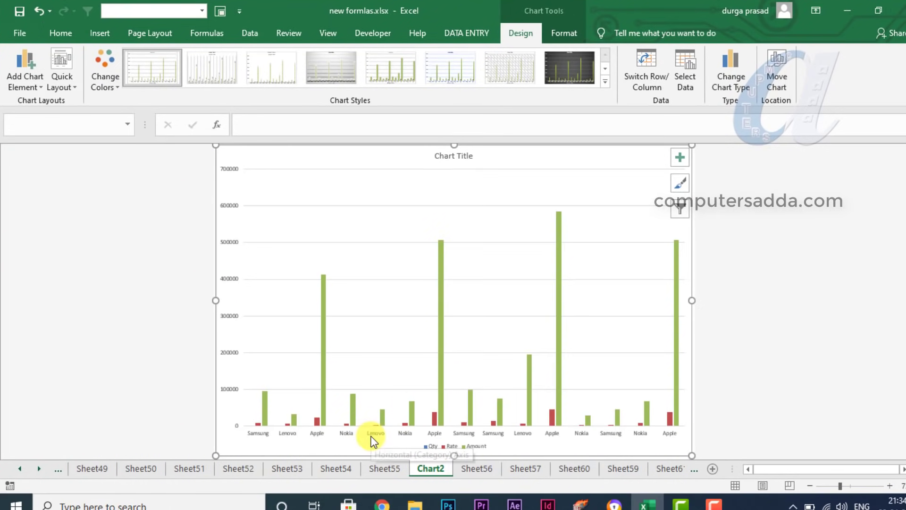
- Return to Sheet56 and insert an embedded chart of the selected table A1:D16
left_click(390, 467)
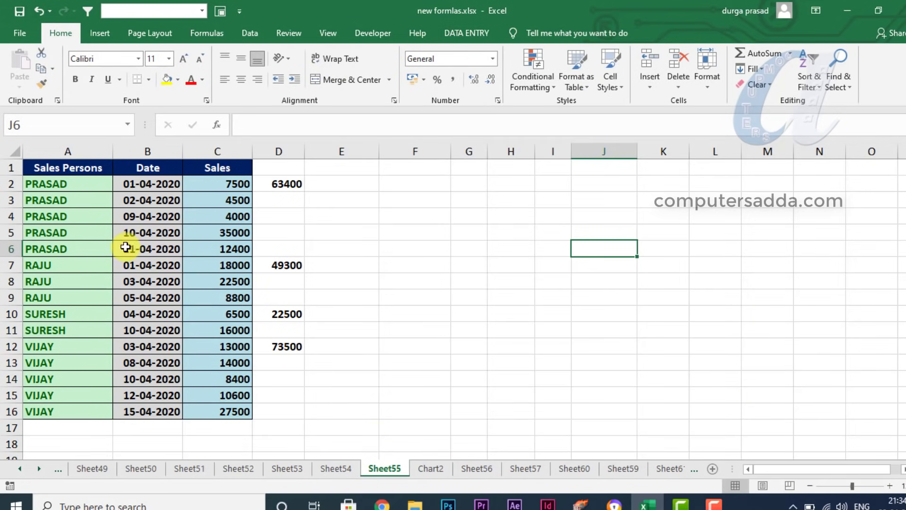
left_click(476, 469)
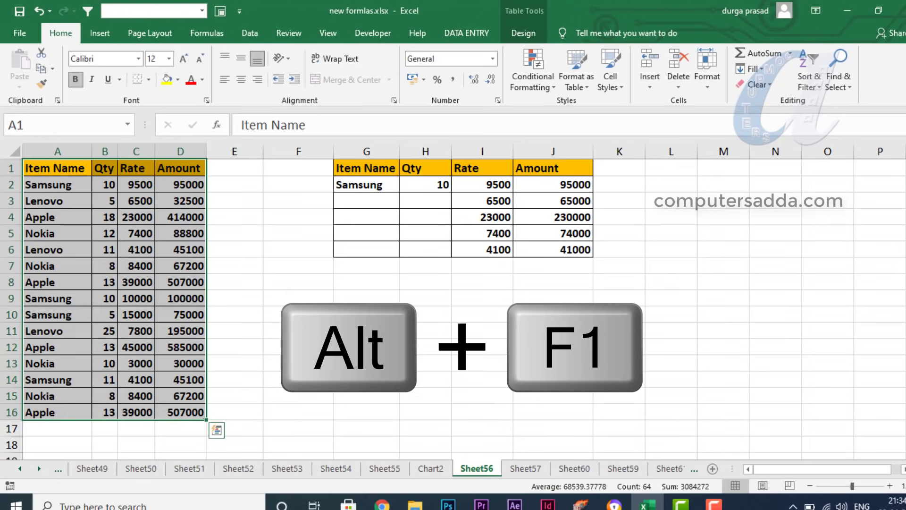
key("alt+F1")
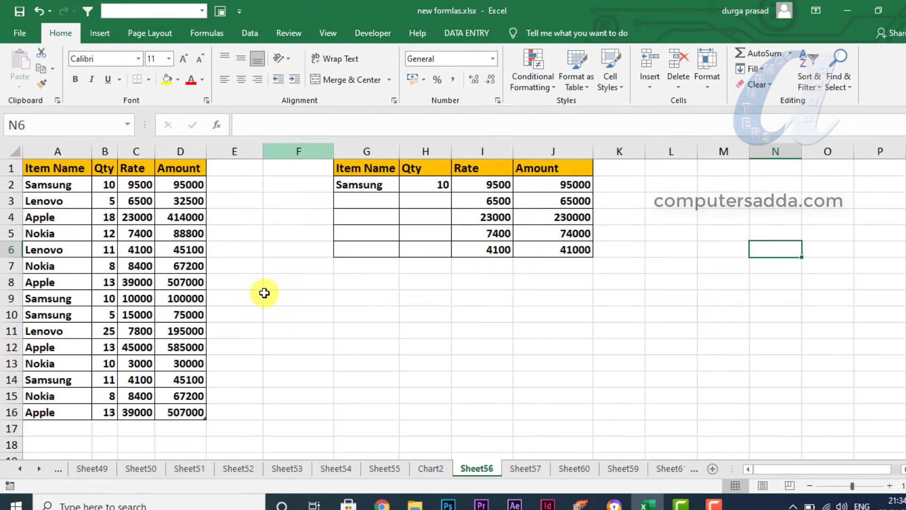
- Look up the Save As command among the file commands, and return to the worksheet with G12 selected
left_click_drag(354, 281, 584, 416)
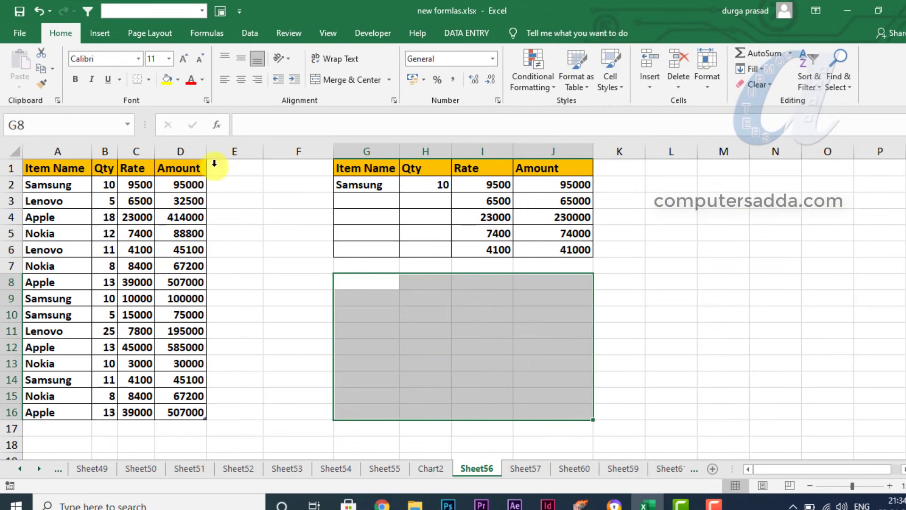
left_click(14, 33)
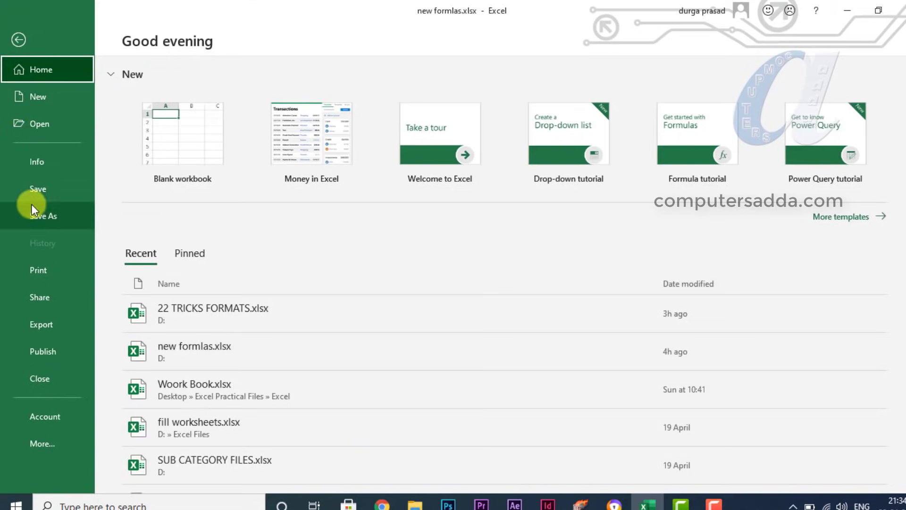
left_click(19, 42)
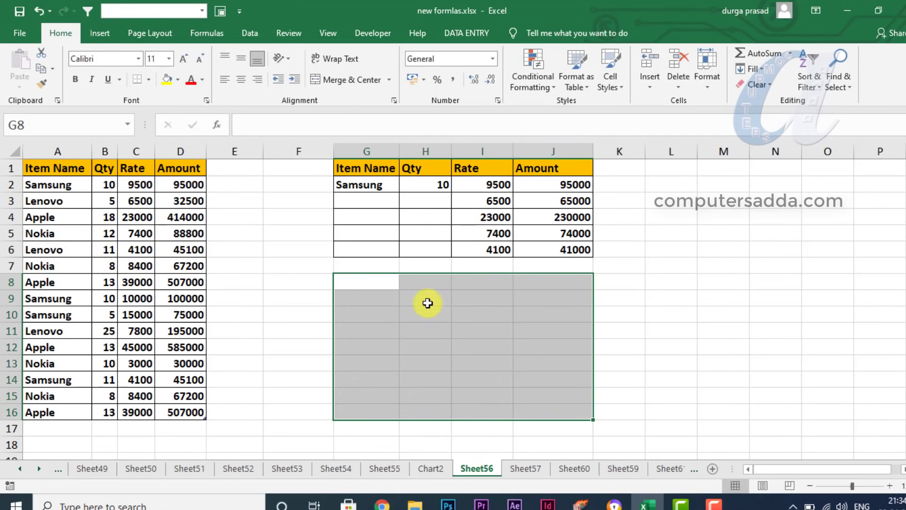
left_click(399, 342)
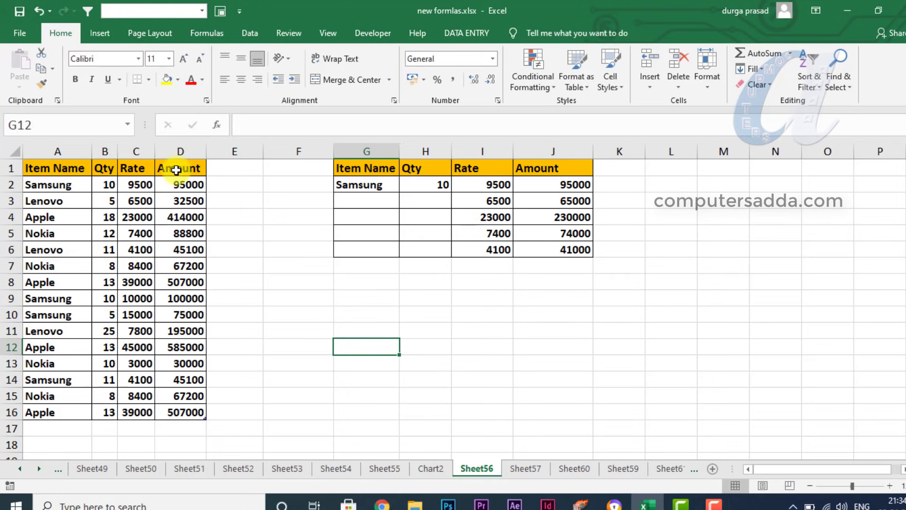
left_click(6, 33)
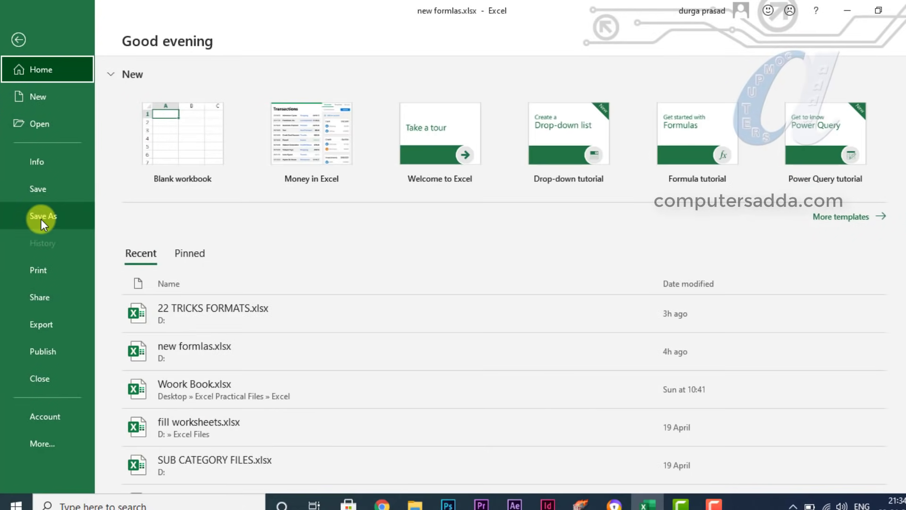
left_click(18, 41)
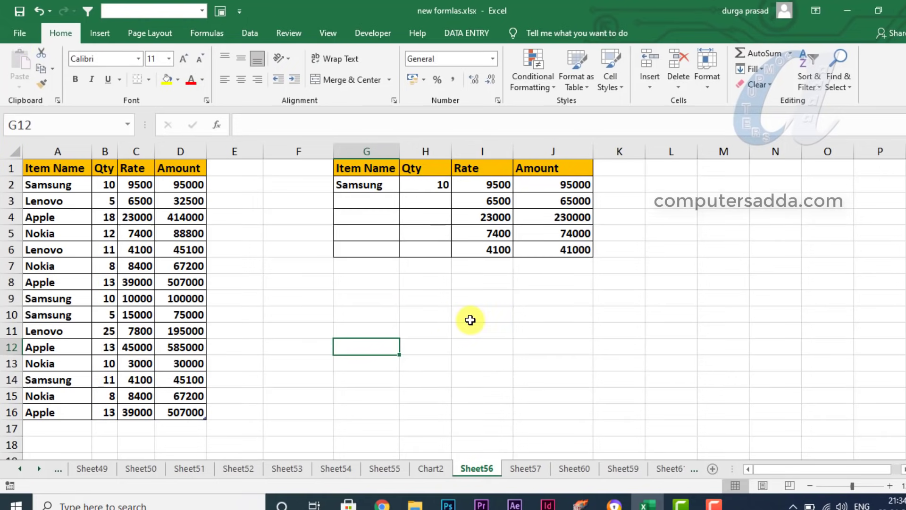
- Select I10, open the Save As dialog for the workbook, and cancel it without saving
left_click(484, 317)
key("F12")
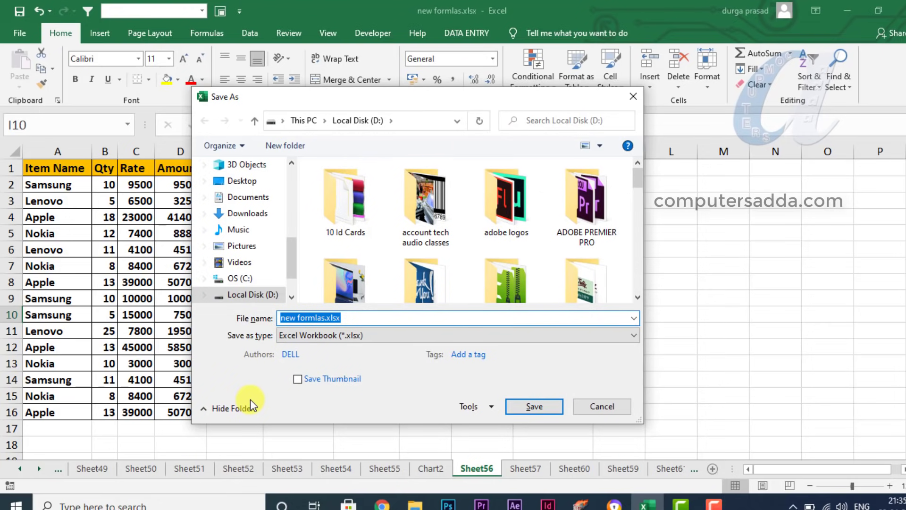
key("Escape")
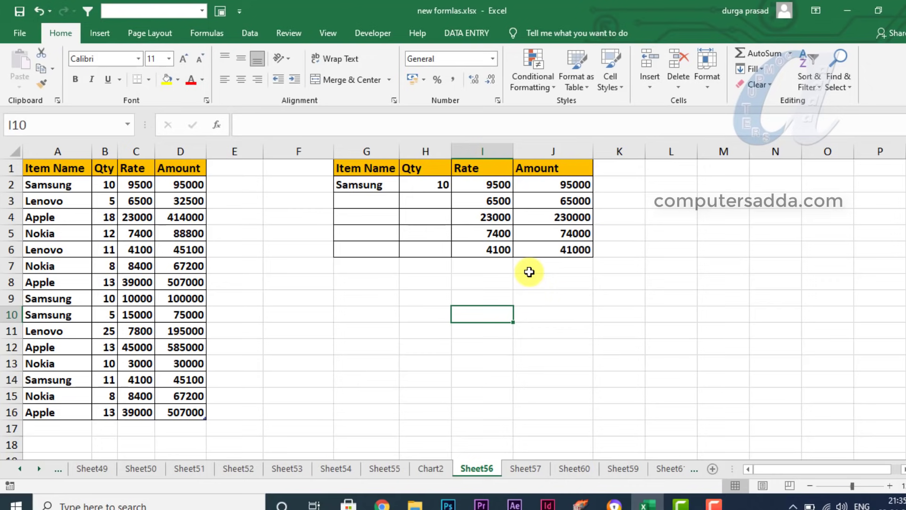